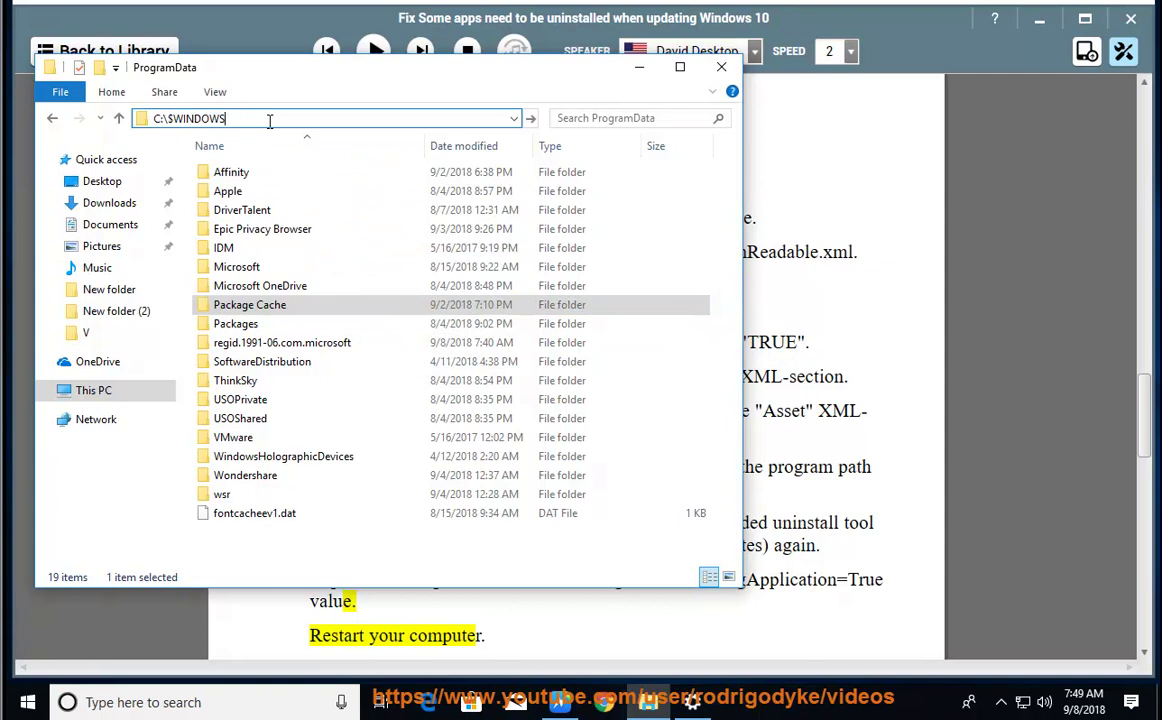
Try to open the folder C:\$WINDOWS, and go back to This PC
{"action": "key", "text": "Return"}
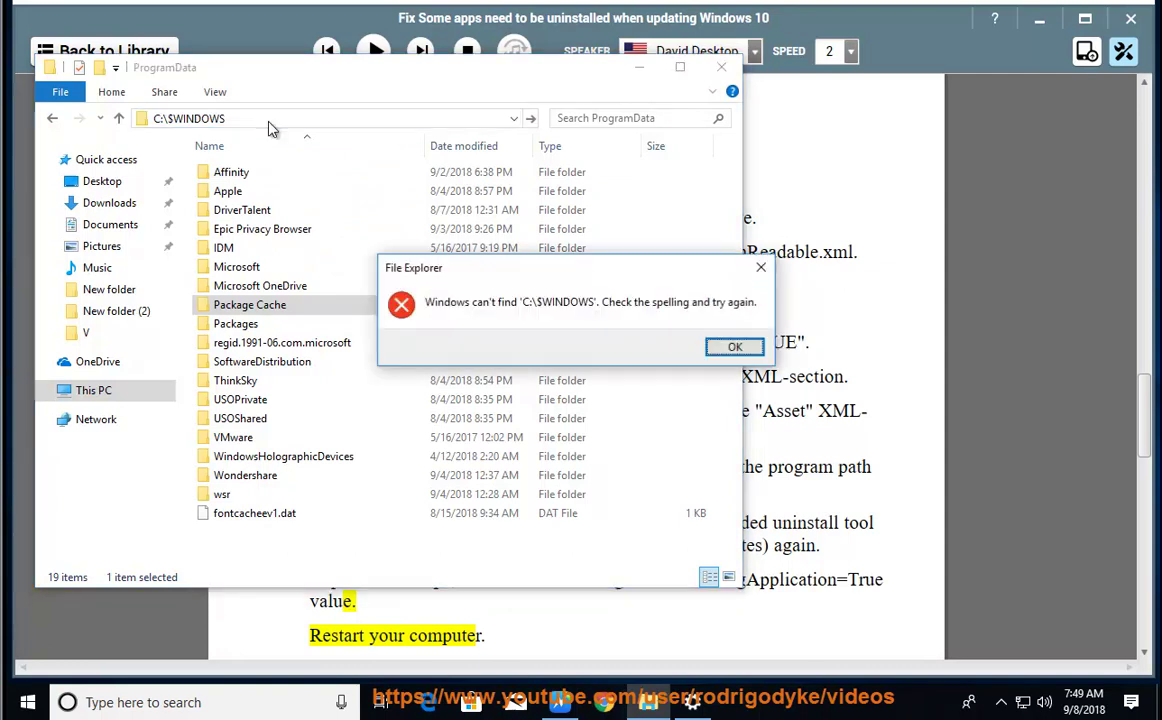
{"action": "left_click", "coordinate": [735, 348]}
{"action": "left_click", "coordinate": [92, 392]}
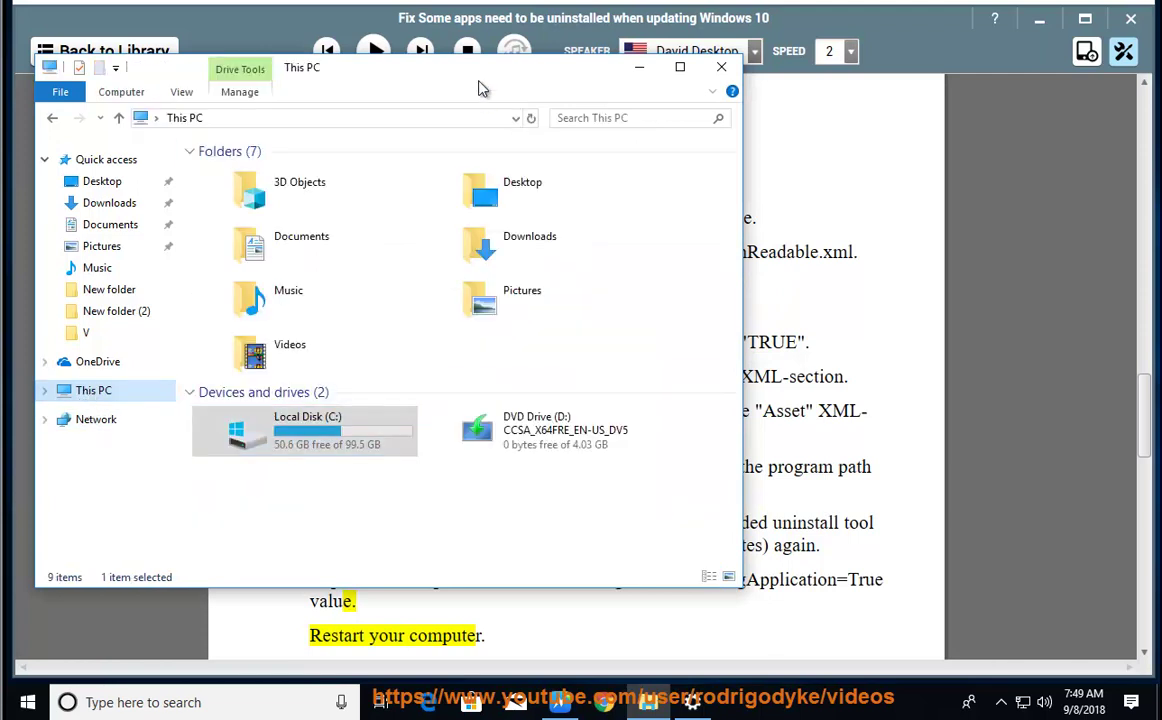
Set the folder options to show hidden files, folders, and drives
{"action": "left_click", "coordinate": [182, 93]}
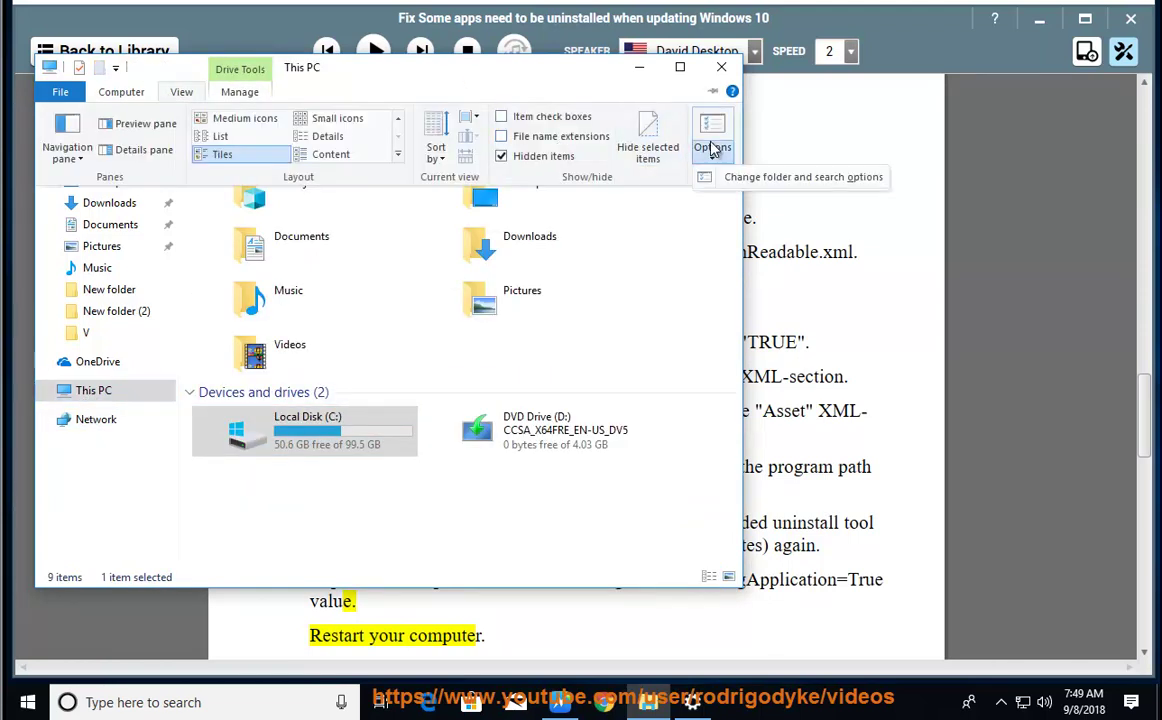
{"action": "left_click", "coordinate": [727, 176]}
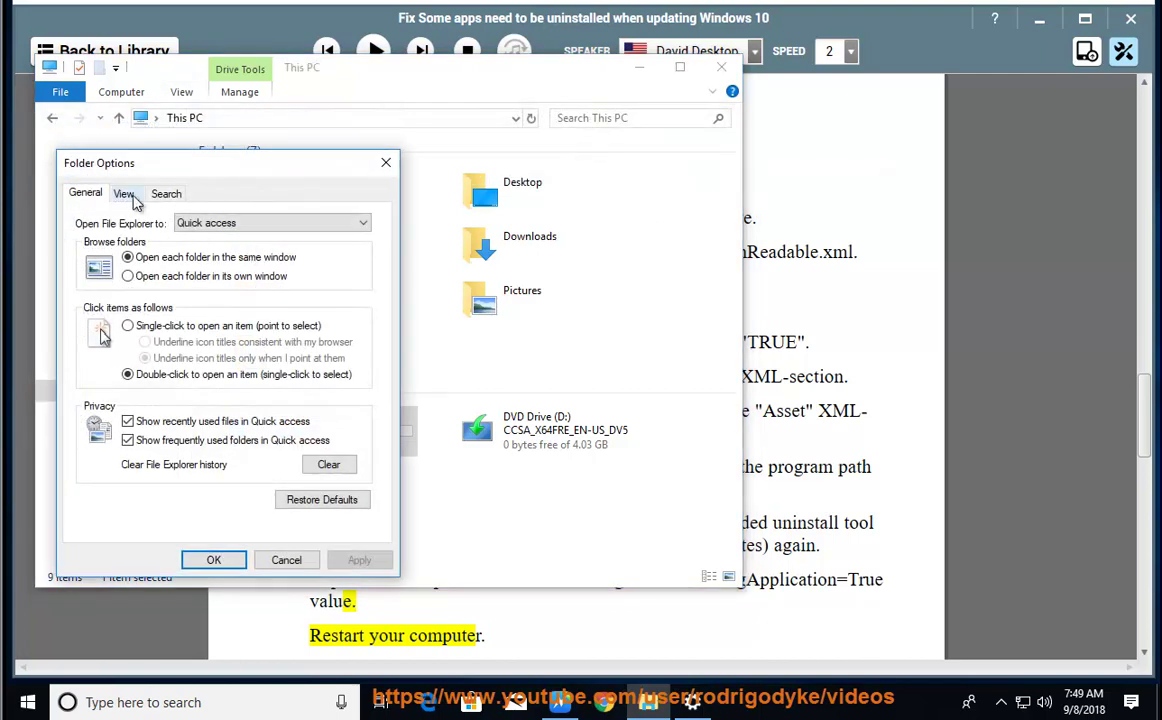
{"action": "left_click", "coordinate": [127, 195]}
{"action": "left_click", "coordinate": [205, 444]}
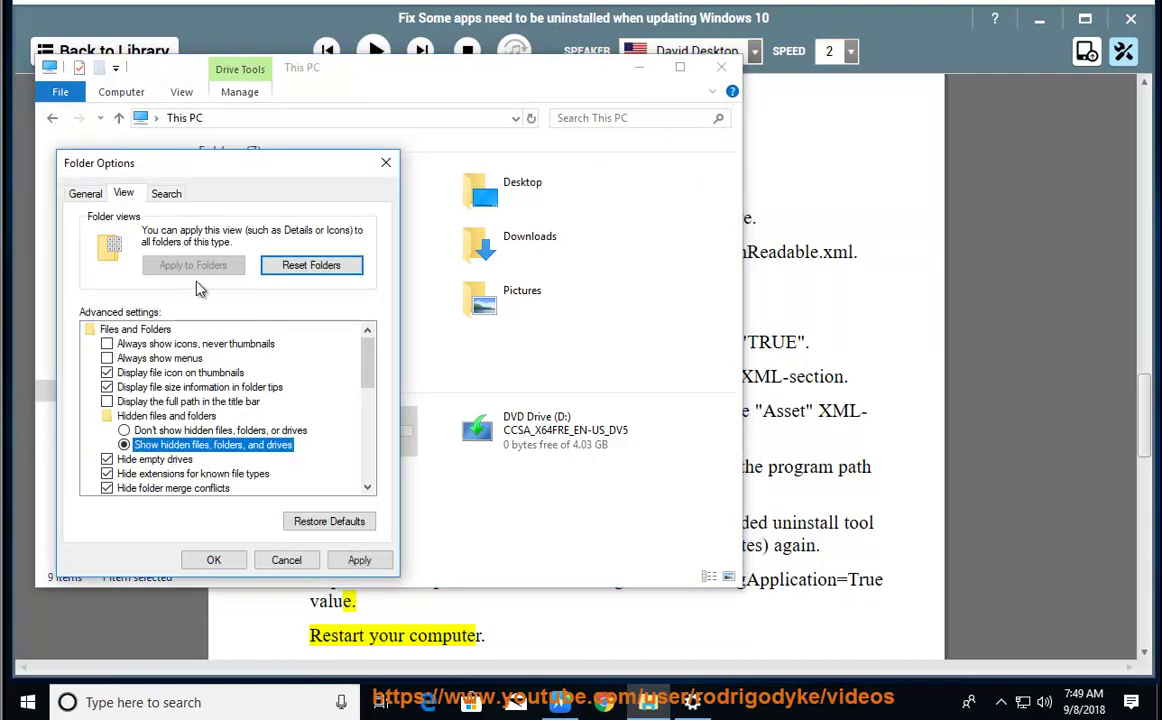
Turn off hiding of protected operating system files, accept the confirmation, and save the folder options
{"action": "left_click_drag", "start_coordinate": [209, 172], "coordinate": [764, 171]}
{"action": "scroll", "coordinate": [812, 456], "scroll_direction": "down", "scroll_amount": 2}
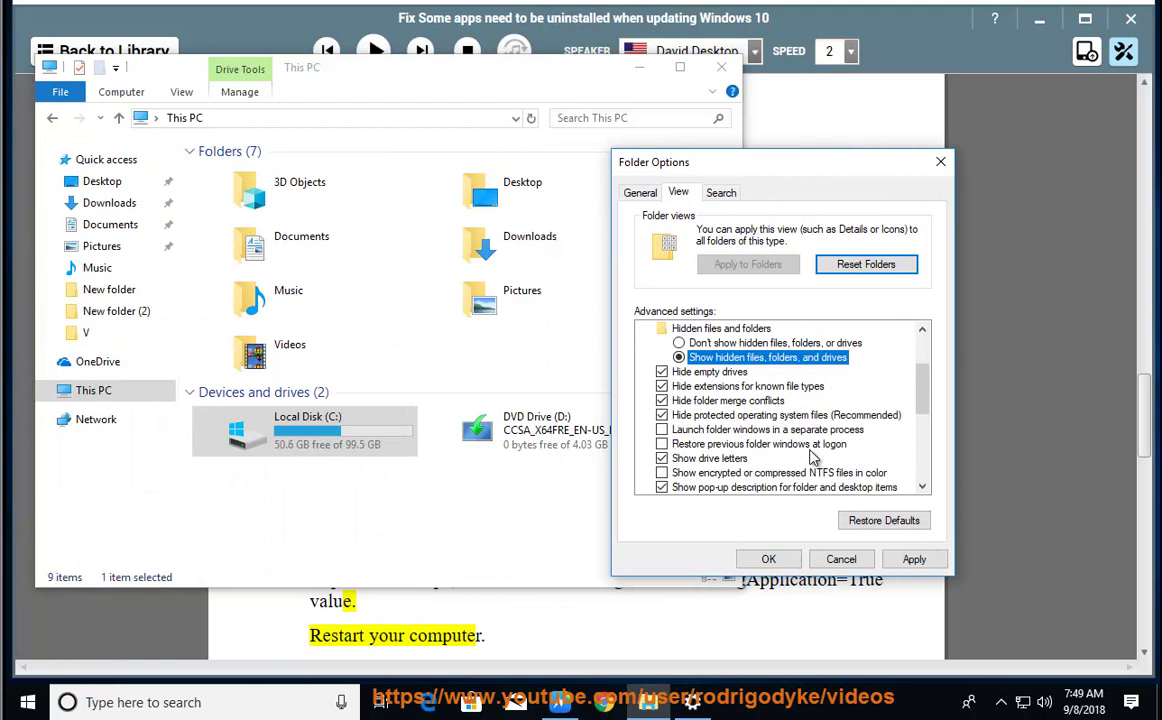
{"action": "left_click", "coordinate": [700, 415]}
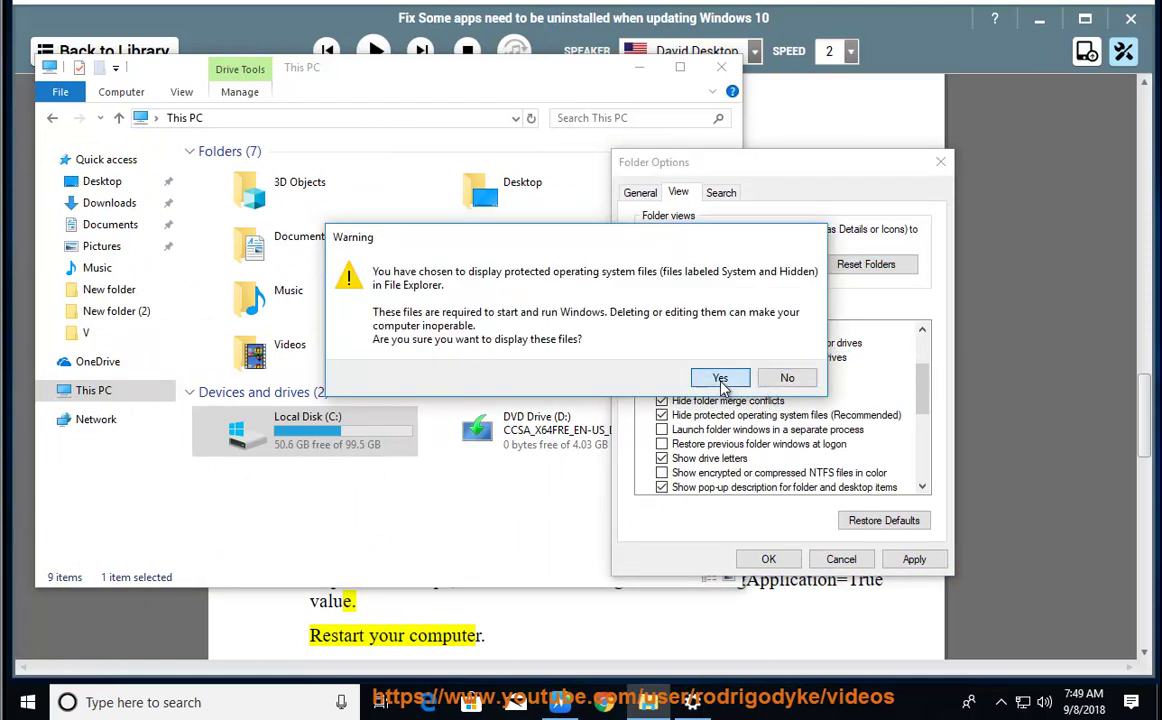
{"action": "left_click", "coordinate": [706, 378]}
{"action": "left_click", "coordinate": [792, 560]}
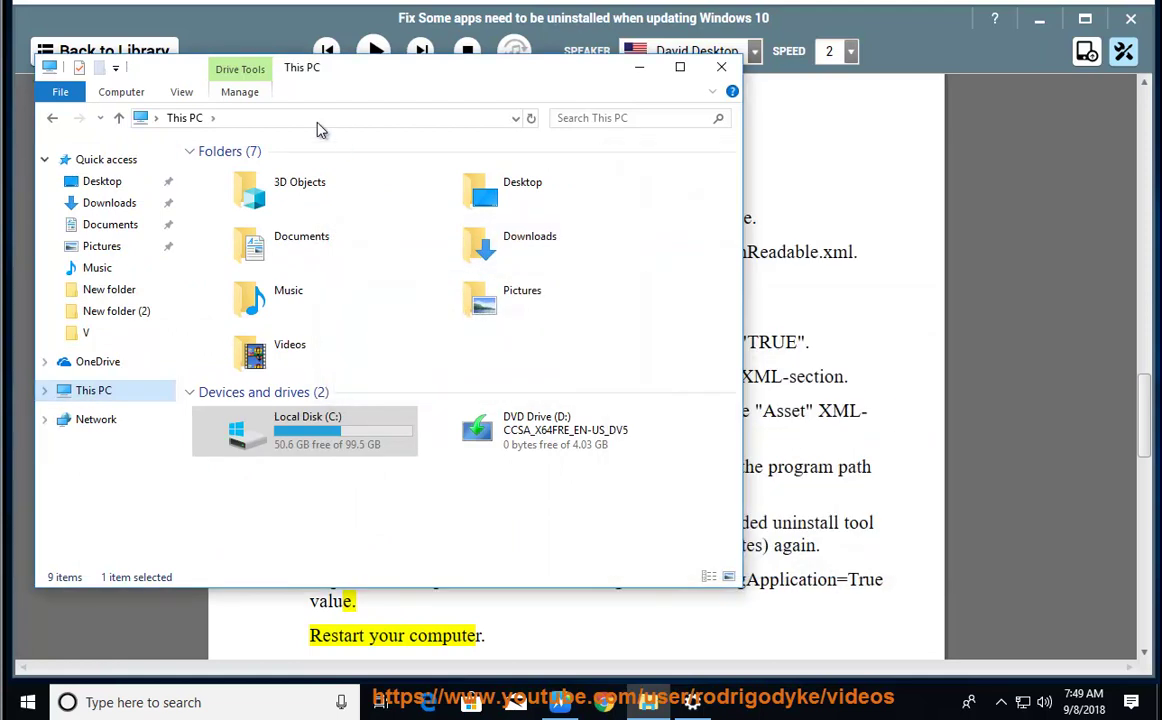
Paste the path C:\$WINDOWS.~BT\ as the location in This PC and try to open that folder
{"action": "left_click", "coordinate": [319, 122]}
{"action": "right_click", "coordinate": [319, 128]}
{"action": "left_click", "coordinate": [362, 196]}
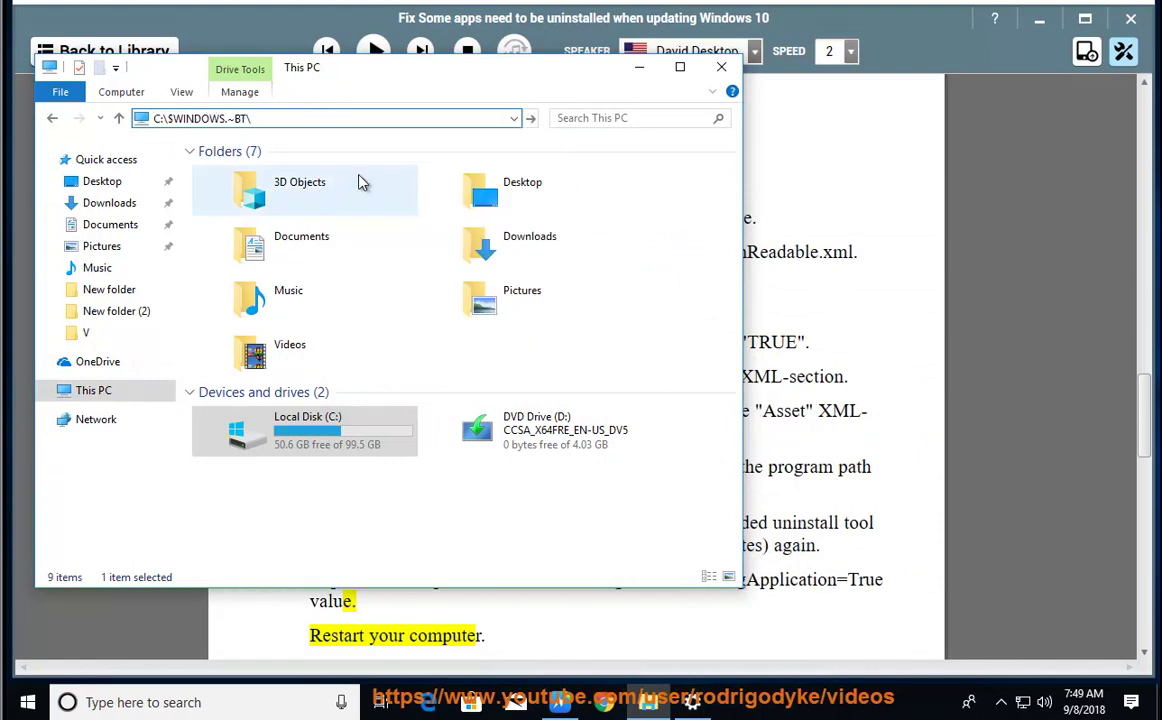
{"action": "key", "text": "Return"}
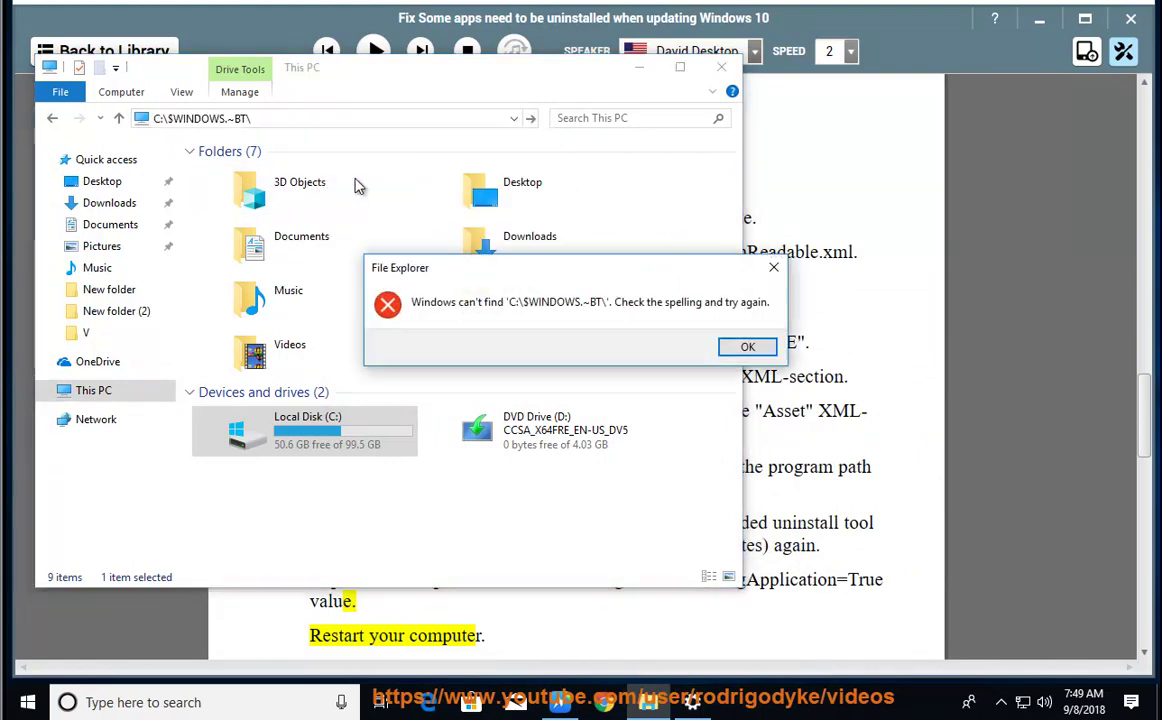
{"action": "left_click", "coordinate": [745, 348]}
Shorten the path to C:\$WINDOWS and try to open that folder from This PC
{"action": "left_click", "coordinate": [280, 118]}
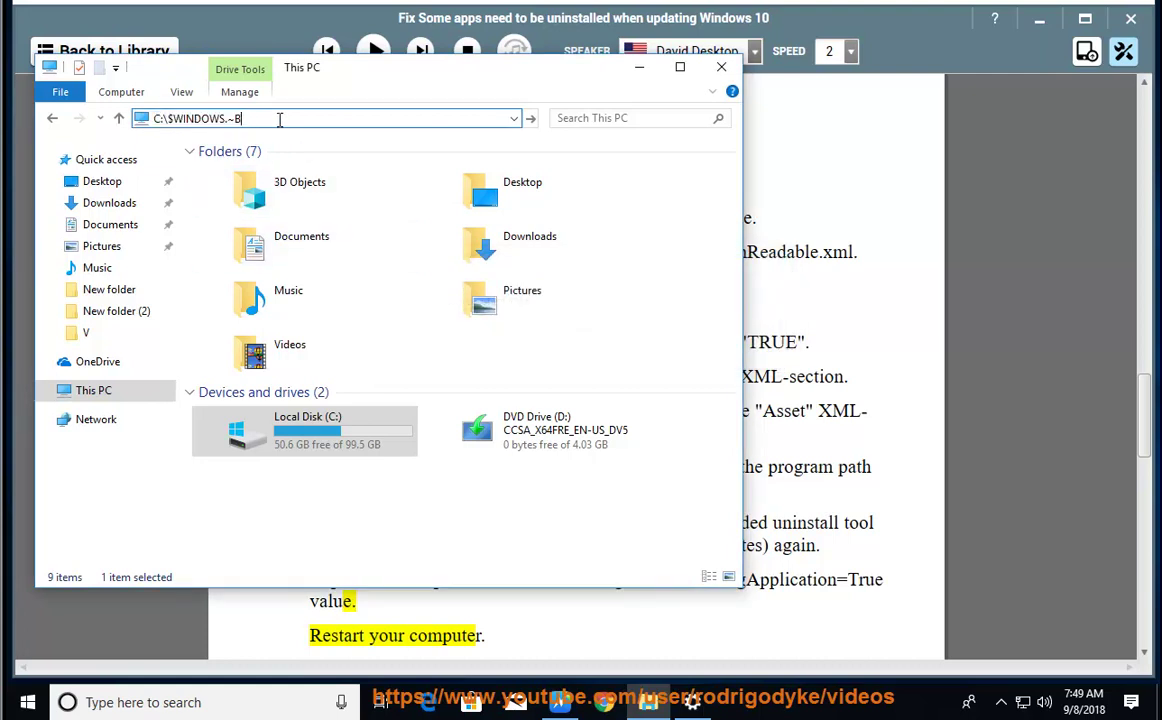
{"action": "key", "text": "Return"}
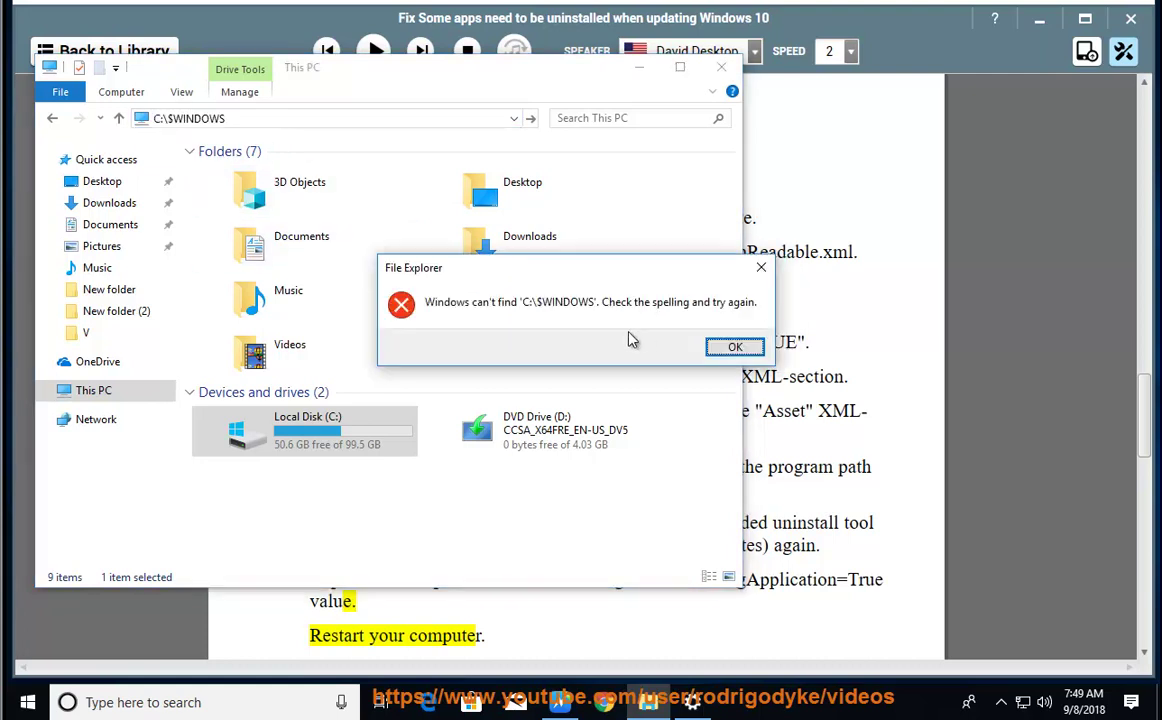
{"action": "left_click", "coordinate": [736, 348]}
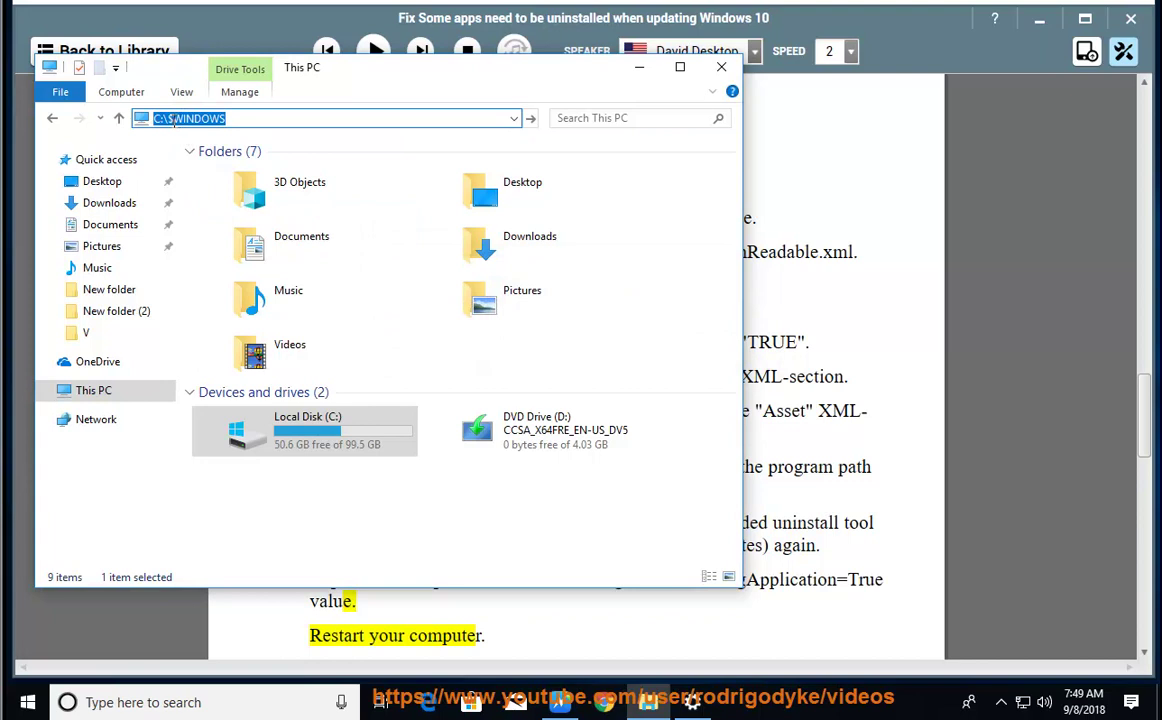
{"action": "left_click", "coordinate": [651, 520]}
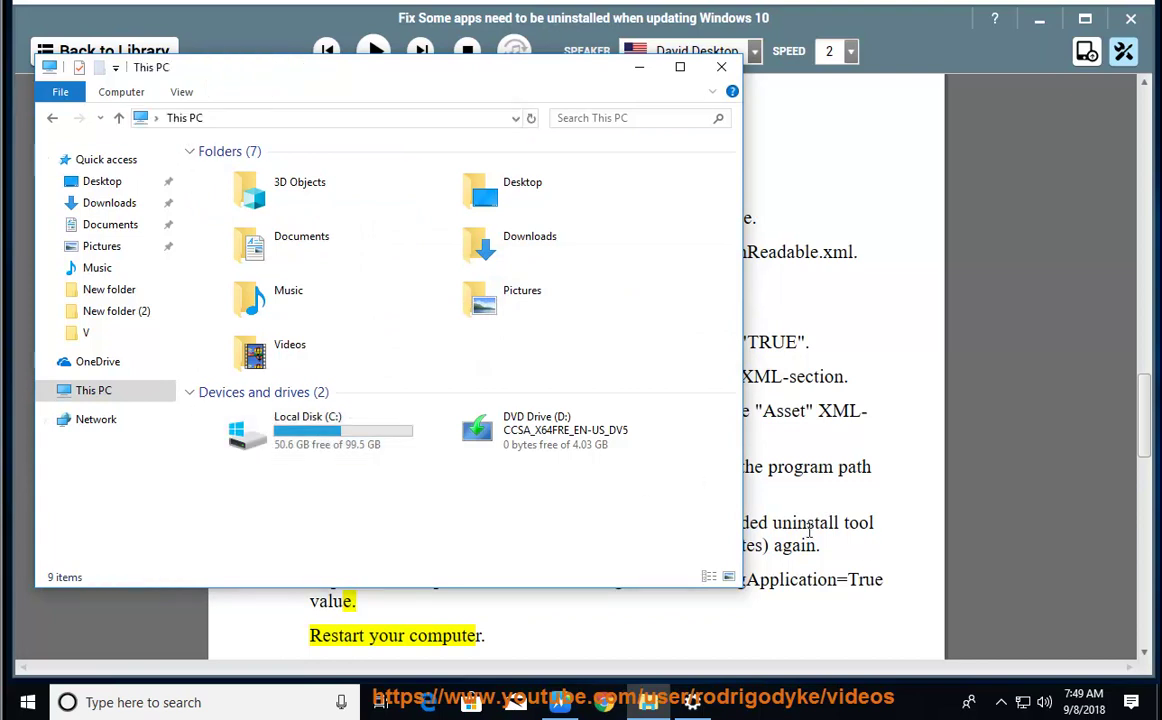
{"action": "left_click", "coordinate": [841, 538]}
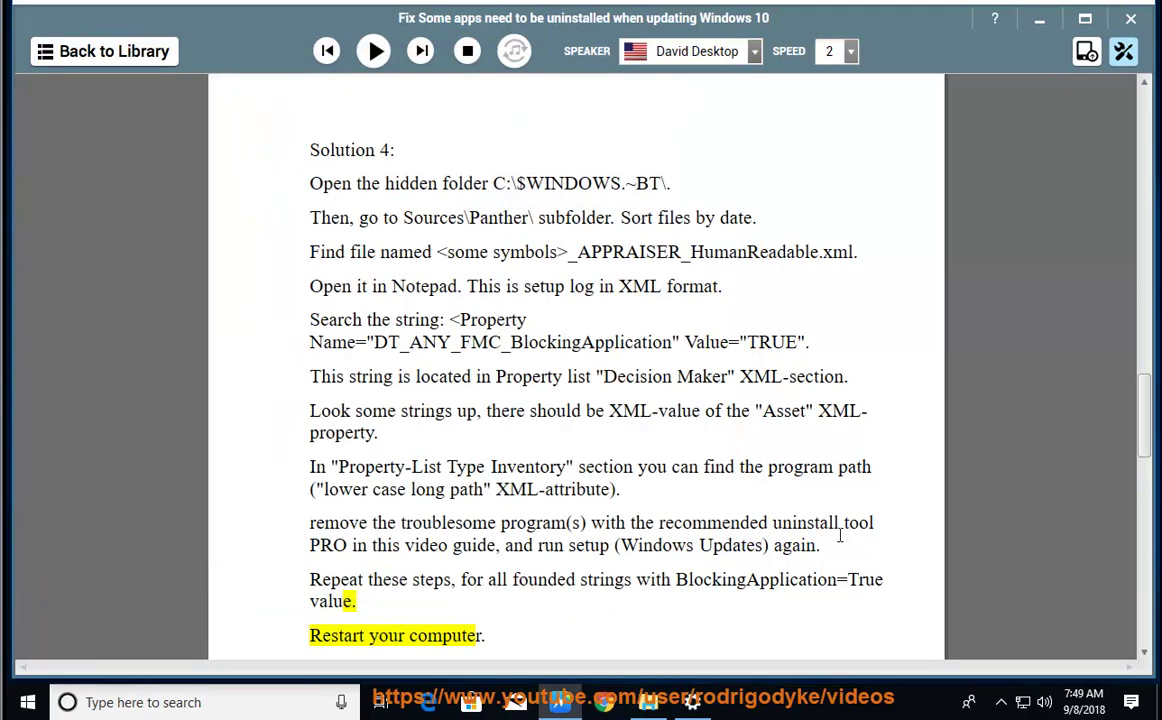
{"action": "left_click", "coordinate": [373, 51]}
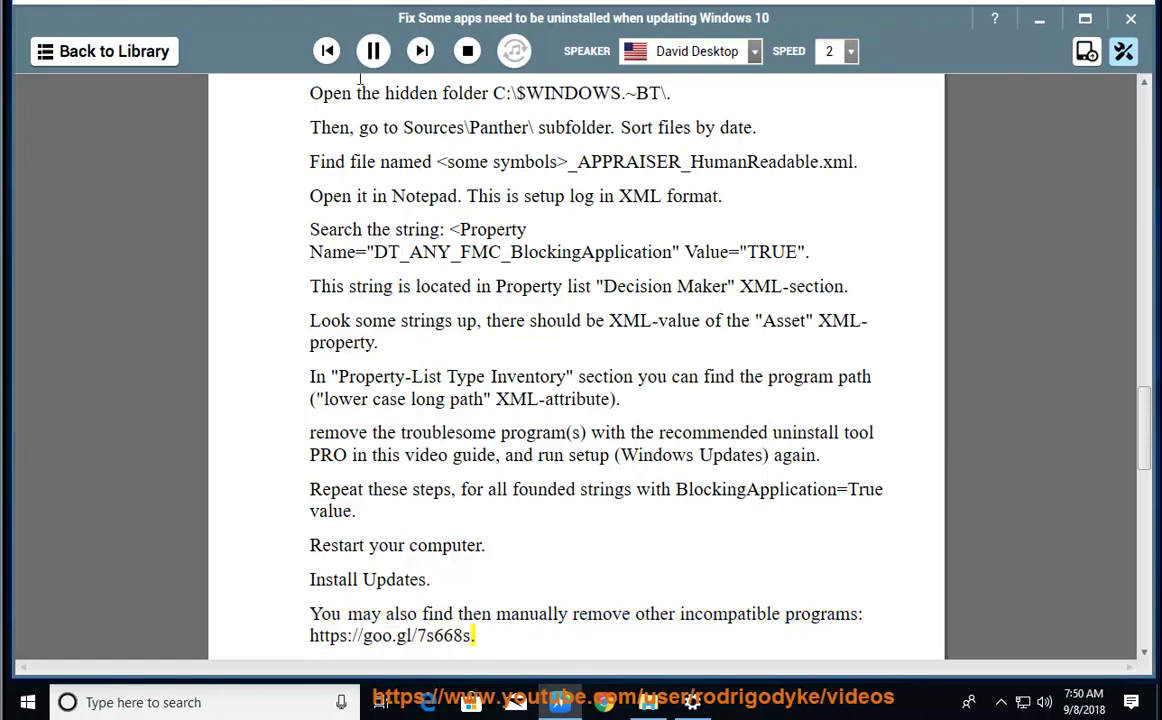
{"action": "left_click_drag", "start_coordinate": [470, 537], "coordinate": [316, 534]}
{"action": "right_click", "coordinate": [324, 535]}
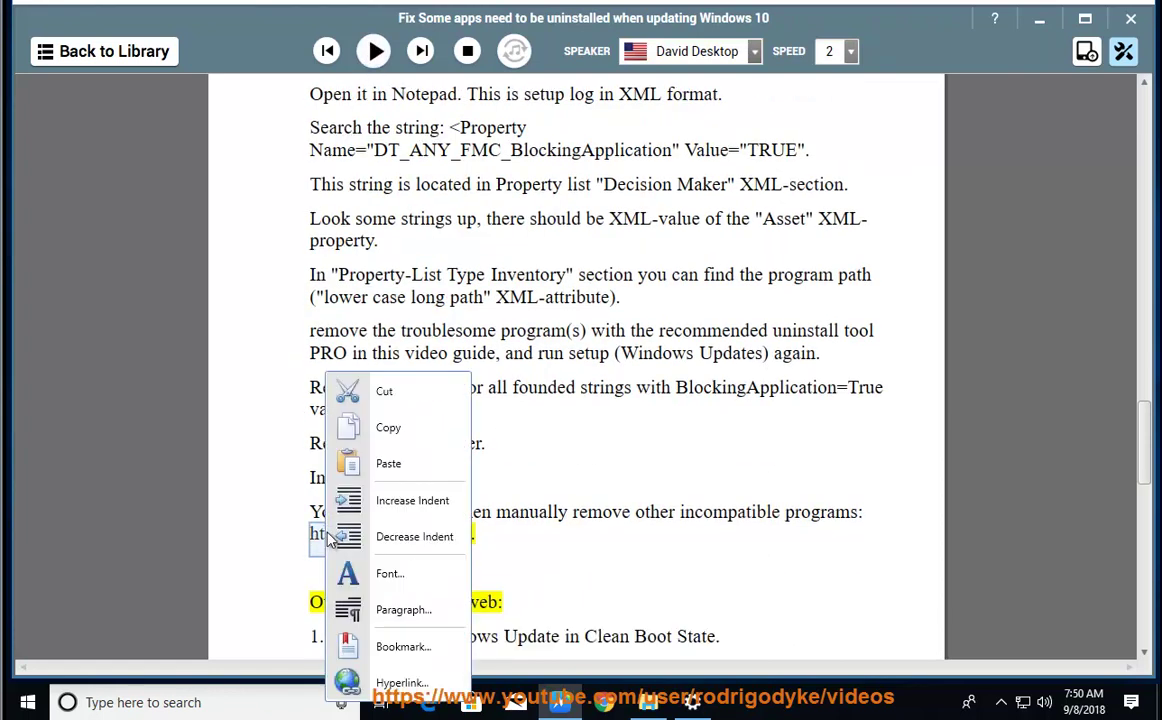
{"action": "left_click", "coordinate": [370, 425]}
{"action": "left_click", "coordinate": [604, 703]}
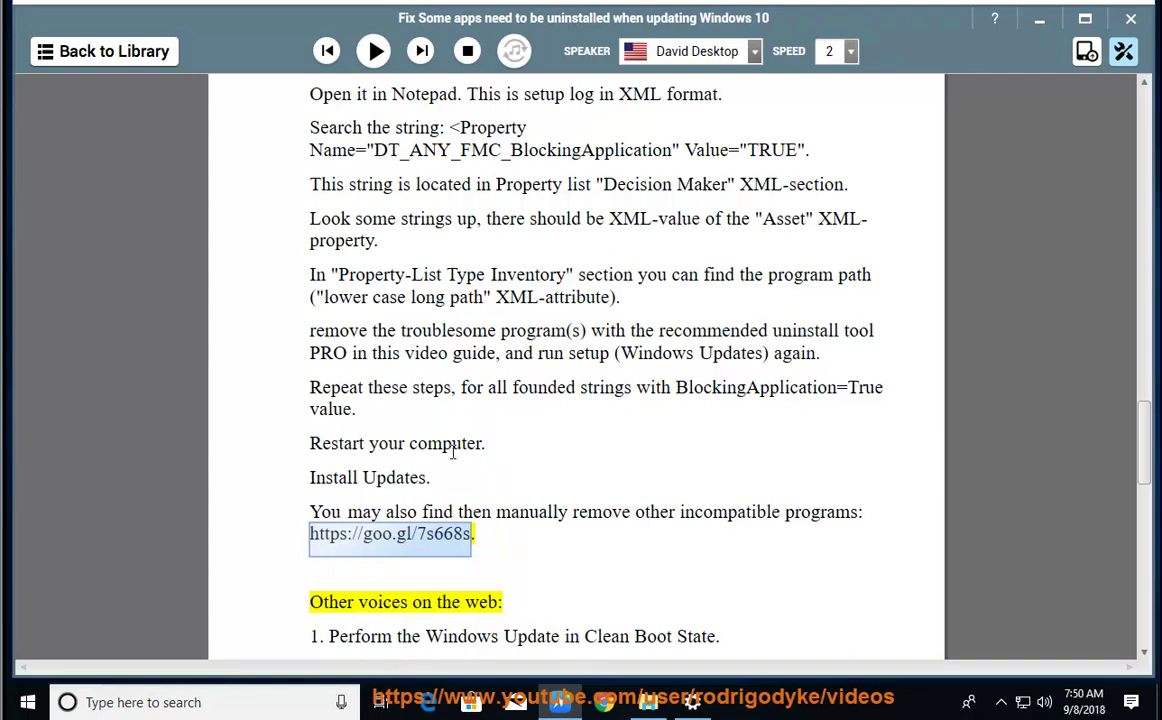
{"action": "right_click", "coordinate": [273, 41]}
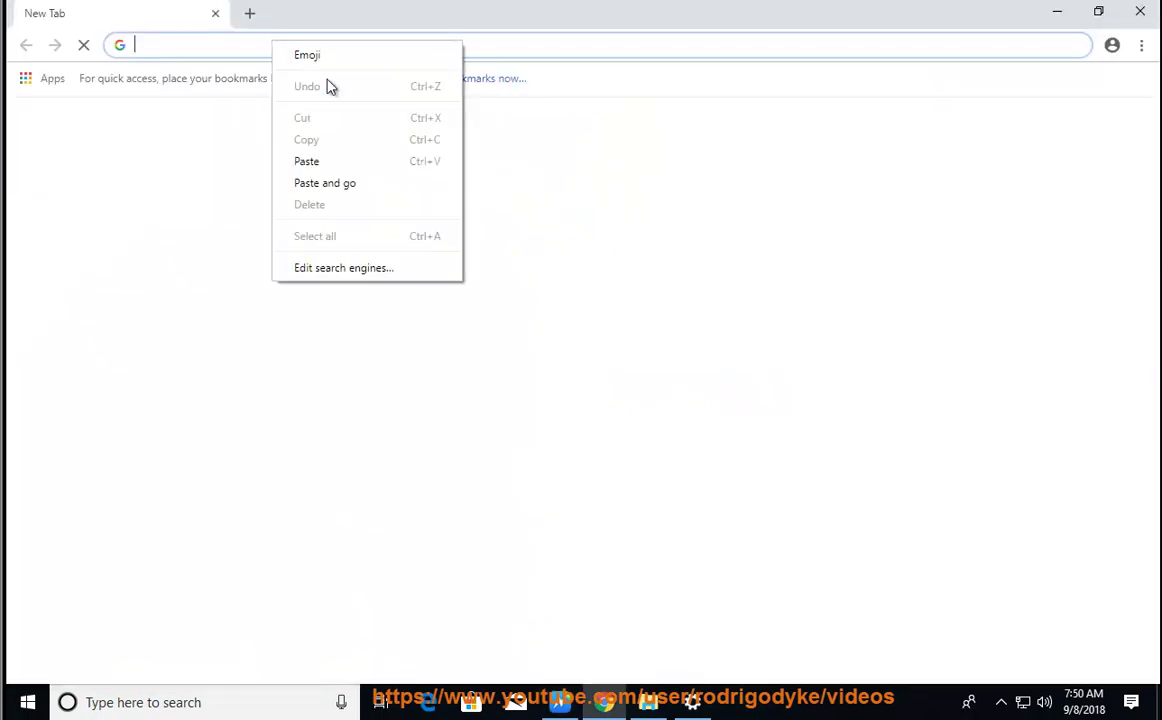
{"action": "left_click", "coordinate": [329, 161]}
{"action": "key", "text": "Return"}
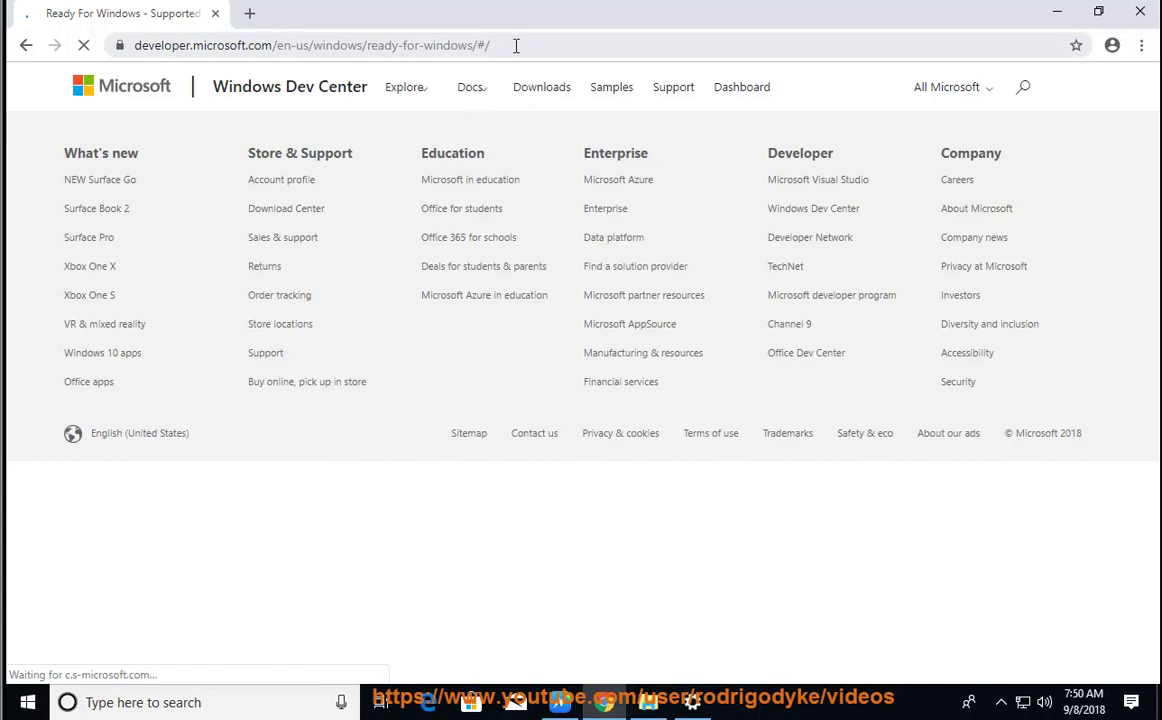
Examine the Ready for Windows page and its table of software supported on Windows 10 versions 1803, 1709 and 1703
{"action": "left_click", "coordinate": [515, 45]}
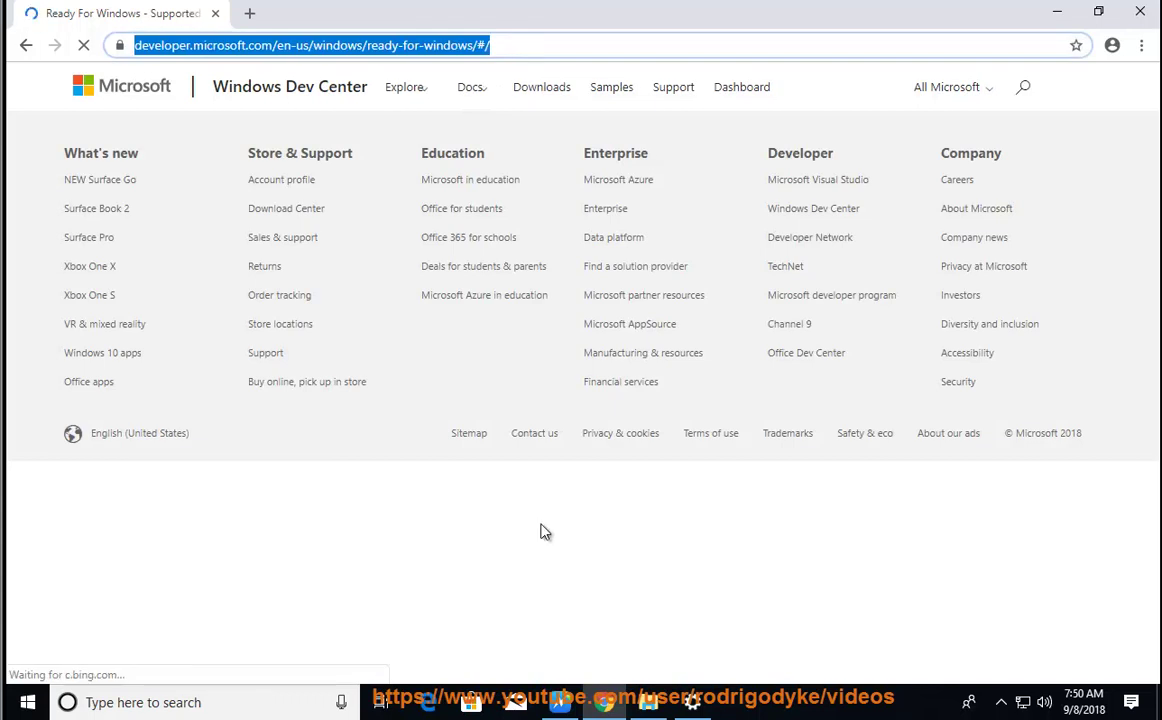
{"action": "scroll", "coordinate": [540, 530], "scroll_direction": "down", "scroll_amount": 3}
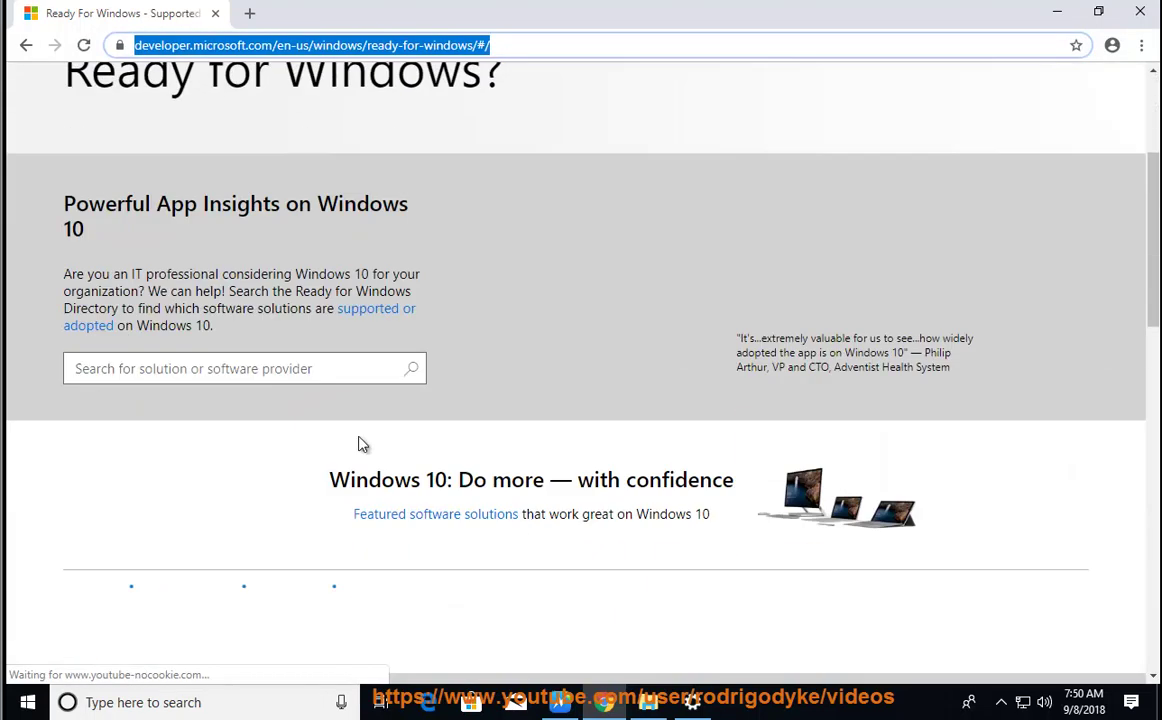
{"action": "triple_click", "coordinate": [165, 212]}
{"action": "scroll", "coordinate": [428, 368], "scroll_direction": "down", "scroll_amount": 2}
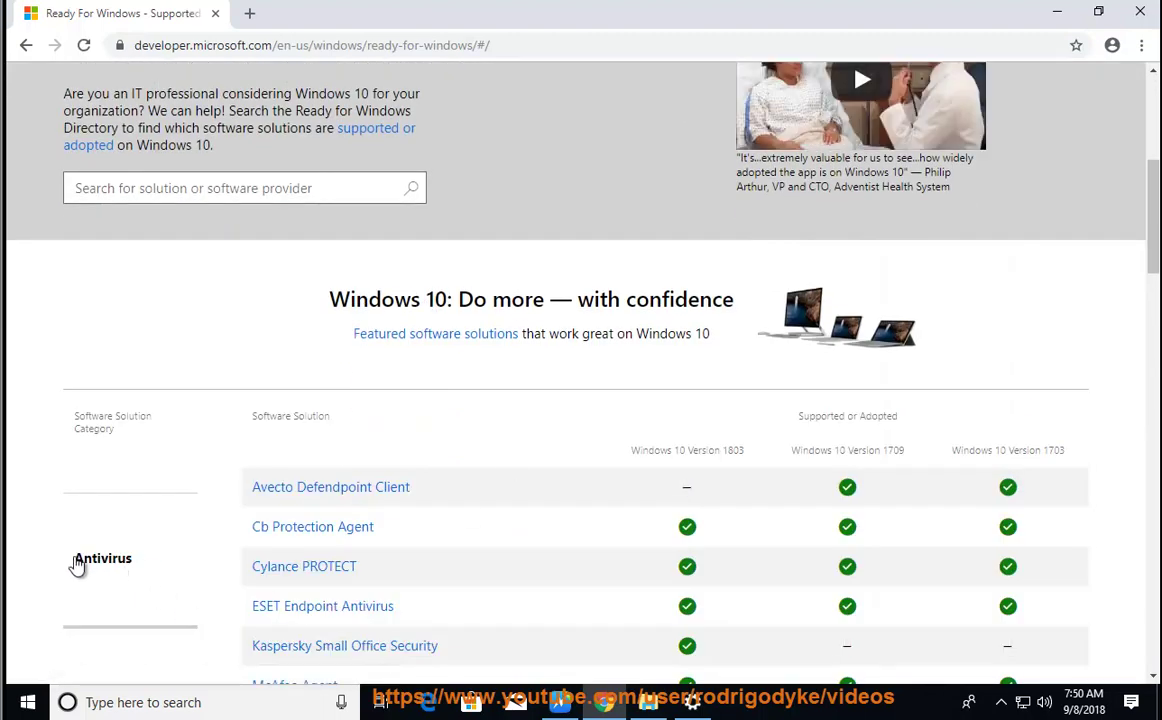
{"action": "scroll", "coordinate": [110, 566], "scroll_direction": "down", "scroll_amount": 3}
{"action": "scroll", "coordinate": [643, 459], "scroll_direction": "up", "scroll_amount": 4}
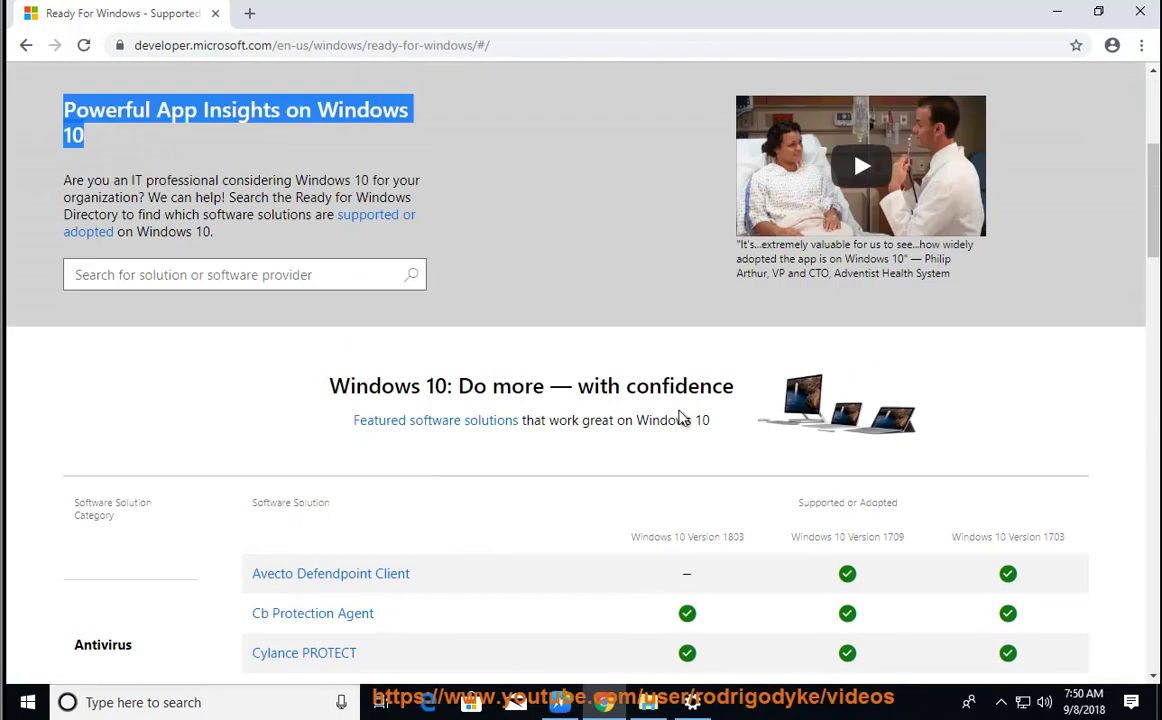
{"action": "left_click_drag", "start_coordinate": [745, 542], "coordinate": [630, 540]}
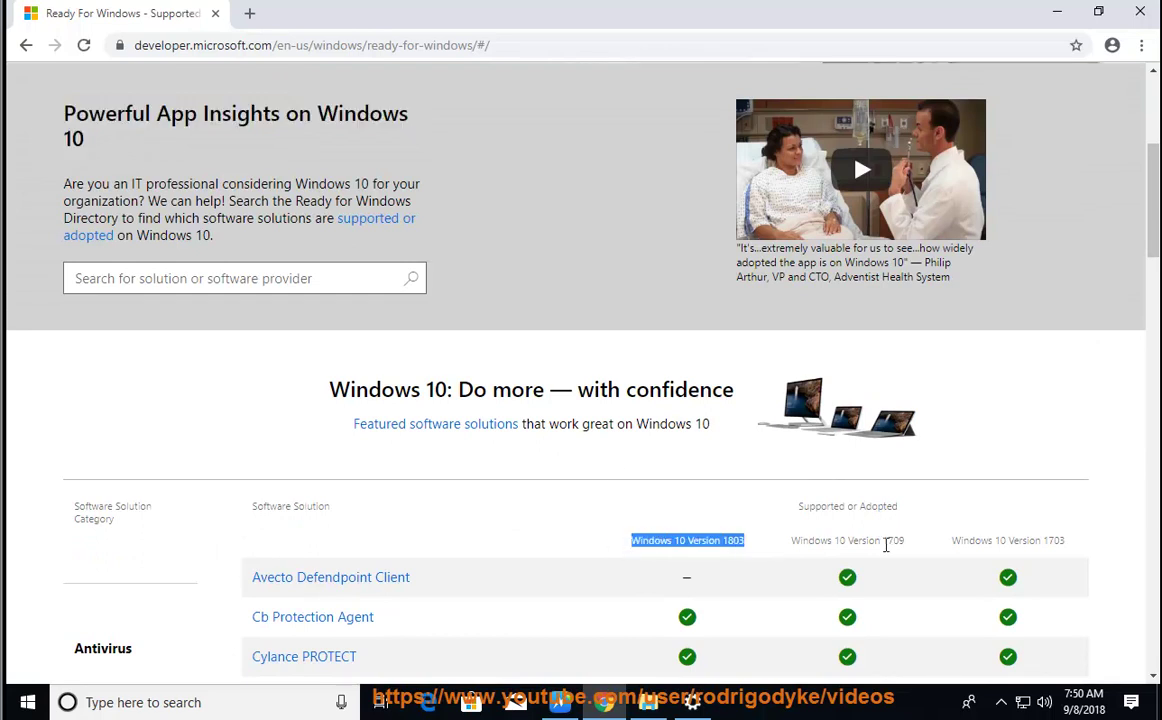
{"action": "left_click_drag", "start_coordinate": [906, 541], "coordinate": [815, 541]}
{"action": "scroll", "coordinate": [735, 543], "scroll_direction": "down", "scroll_amount": 2}
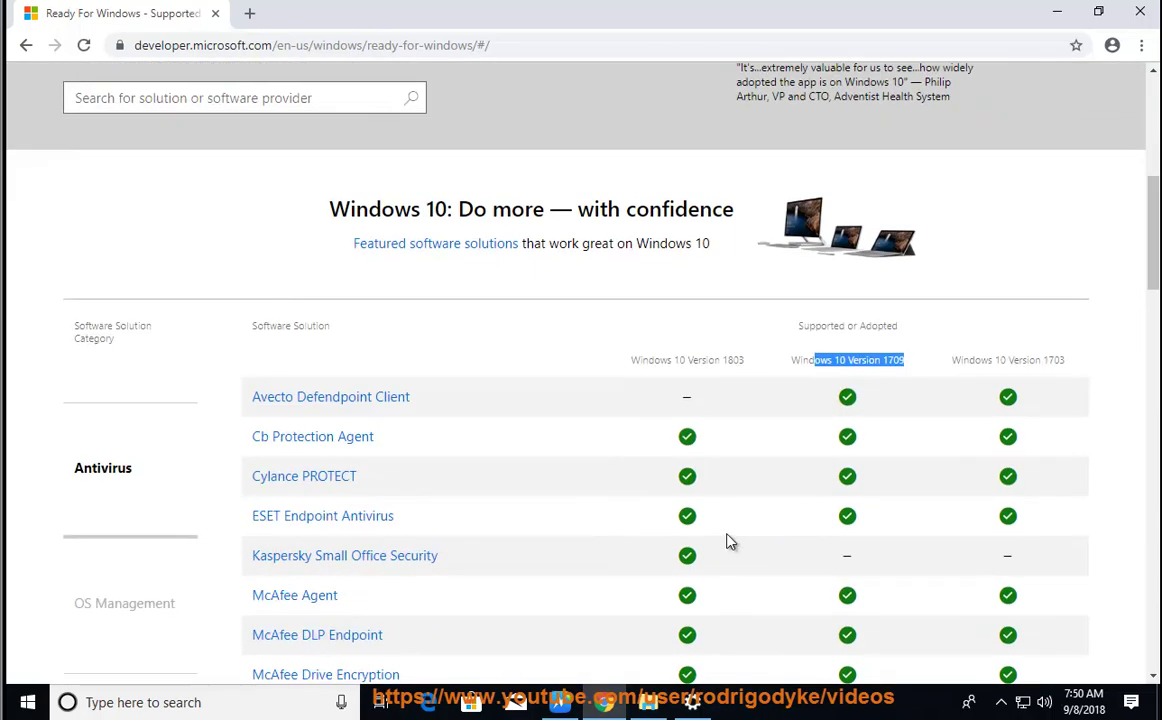
{"action": "scroll", "coordinate": [378, 496], "scroll_direction": "down", "scroll_amount": 3}
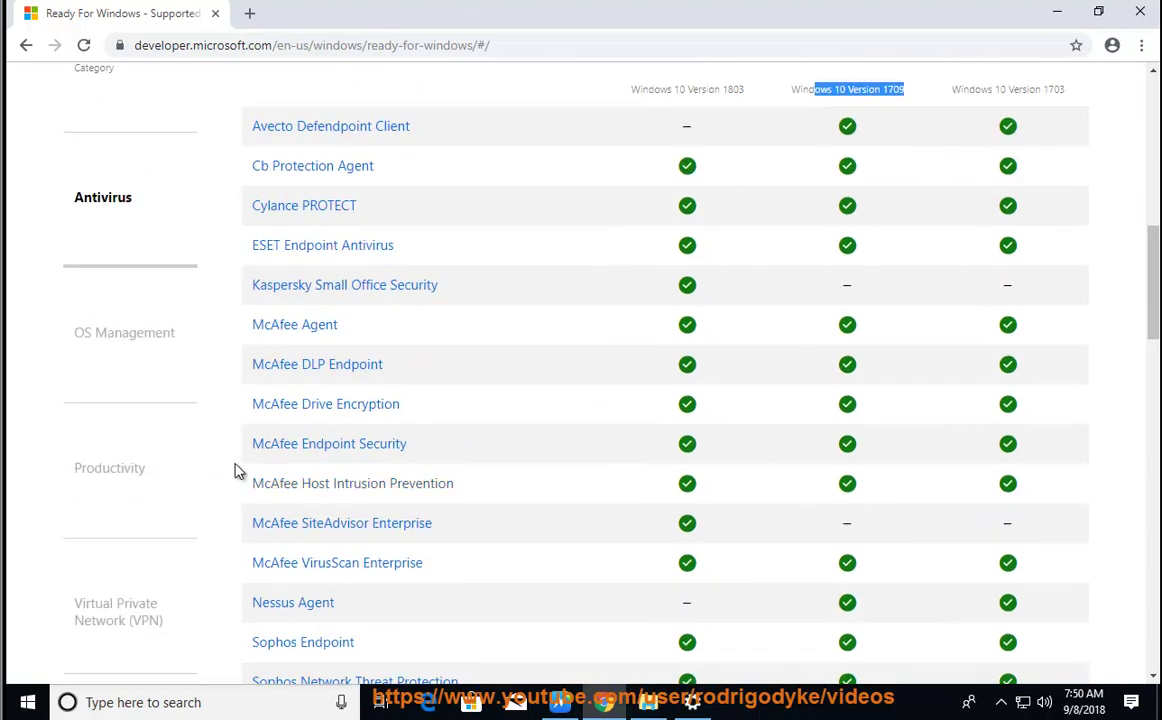
{"action": "scroll", "coordinate": [117, 590], "scroll_direction": "down", "scroll_amount": 4}
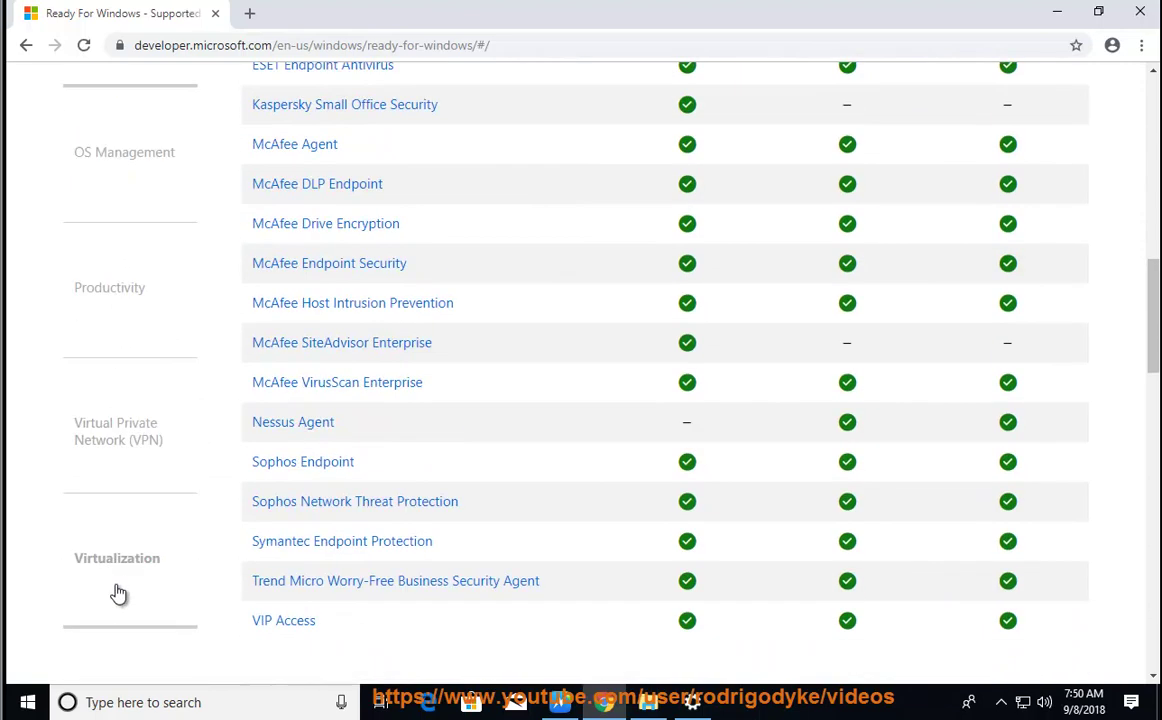
{"action": "scroll", "coordinate": [128, 536], "scroll_direction": "up", "scroll_amount": 12}
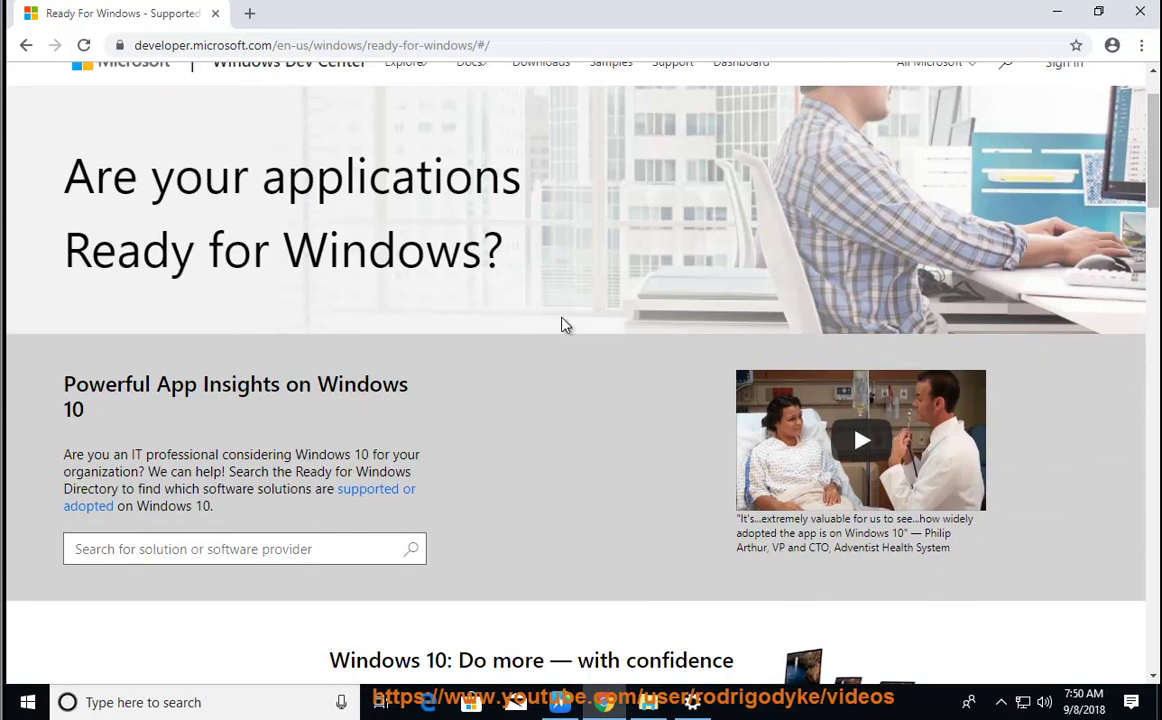
Minimize Chrome and resume reading the guide aloud at the "Other voices on the web" part
{"action": "left_click", "coordinate": [1057, 11]}
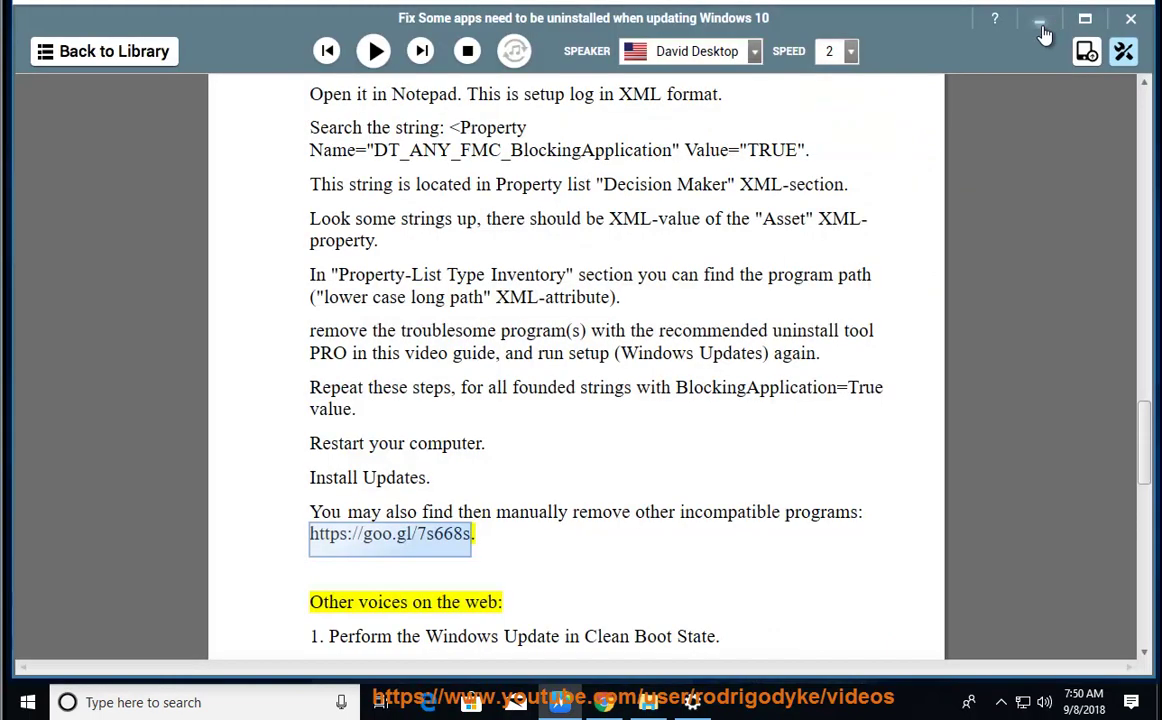
{"action": "left_click", "coordinate": [631, 476]}
{"action": "left_click", "coordinate": [379, 61]}
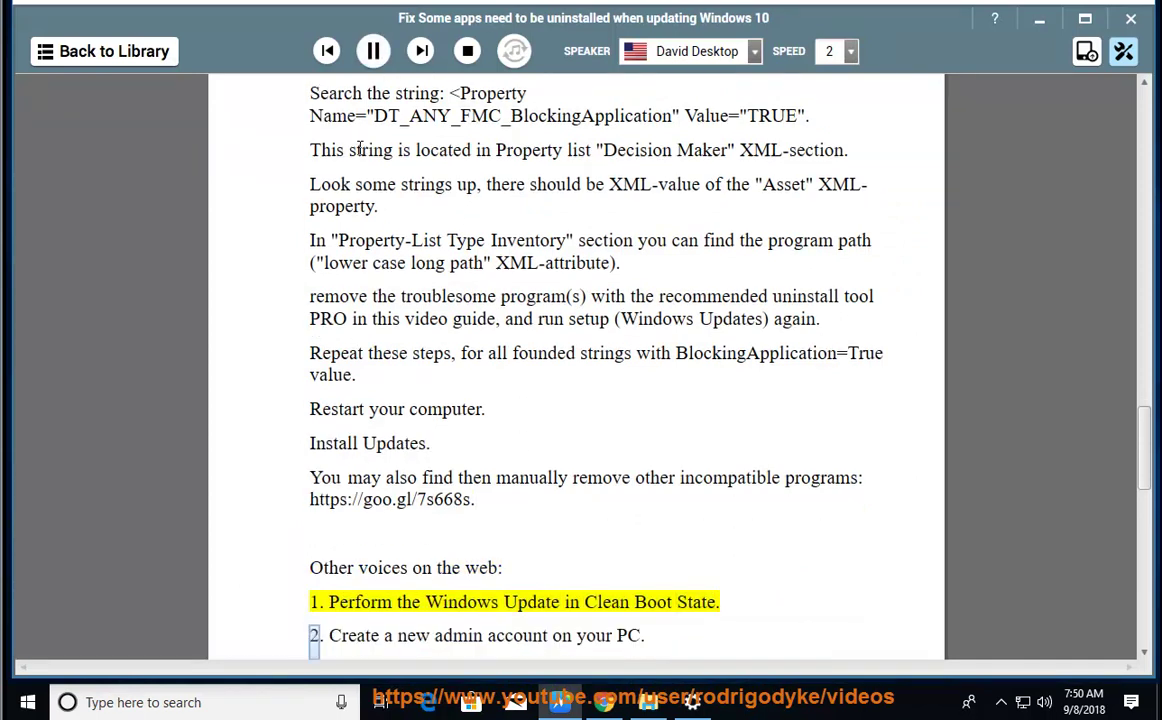
Mark the Clean Boot State tip in the guide and open Task Manager's list of startup programs
{"action": "left_click_drag", "start_coordinate": [671, 609], "coordinate": [580, 606]}
{"action": "right_click", "coordinate": [755, 709]}
{"action": "left_click", "coordinate": [851, 613]}
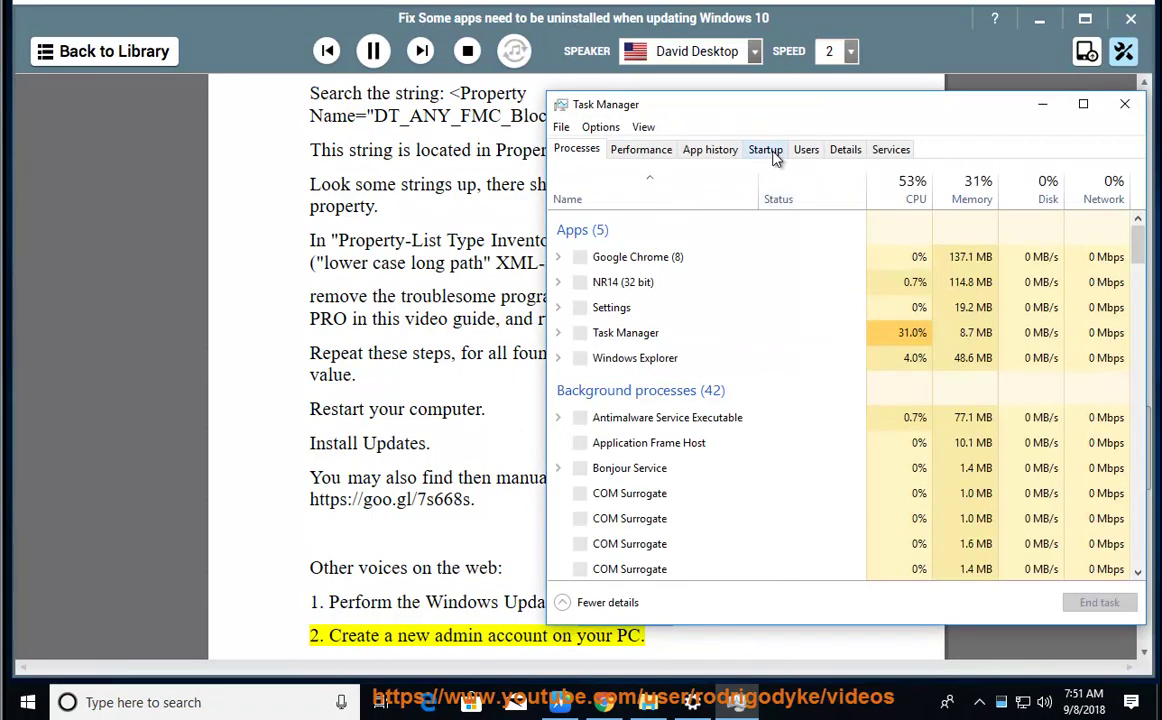
{"action": "left_click", "coordinate": [772, 152]}
Review the Internet Download Manager, Microsoft OneDrive and VMware Tools startup entries, and close Task Manager
{"action": "left_click", "coordinate": [868, 238]}
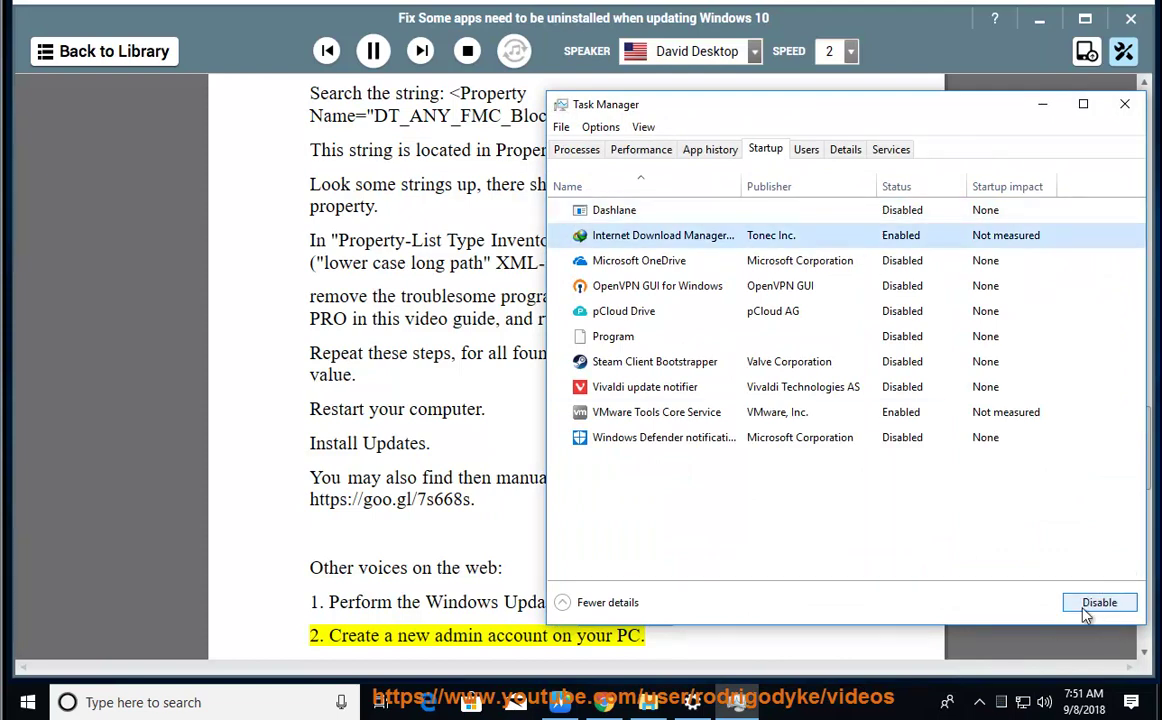
{"action": "left_click", "coordinate": [1097, 604]}
{"action": "left_click", "coordinate": [905, 262]}
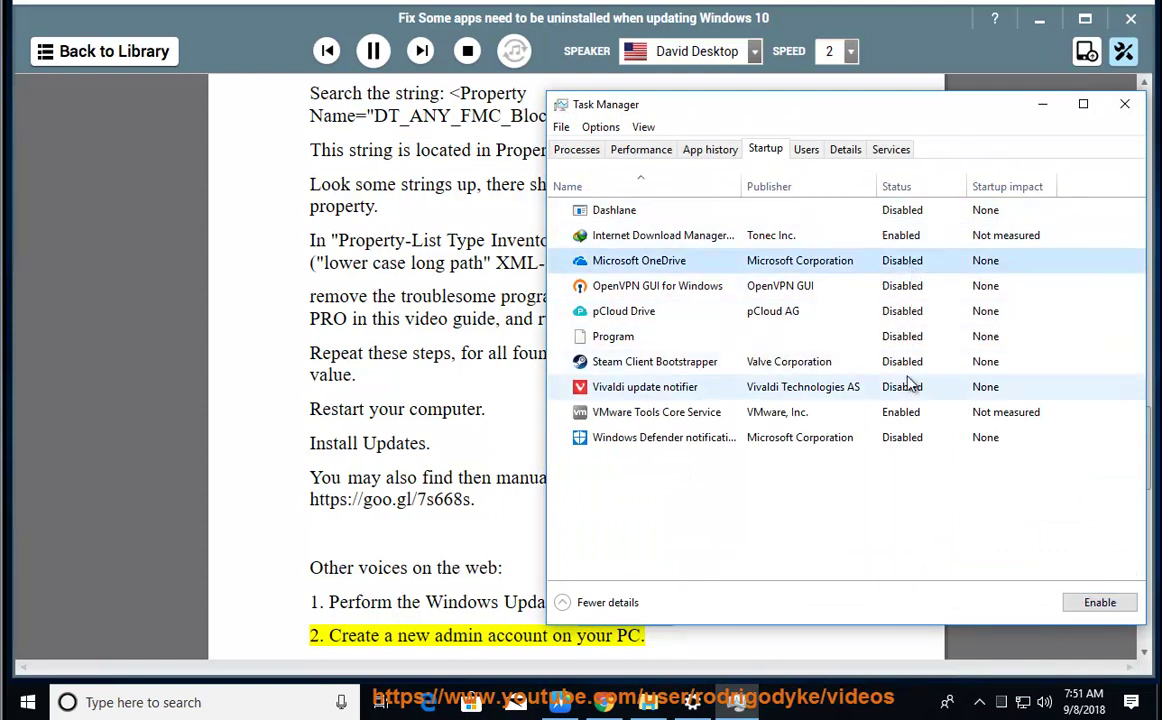
{"action": "left_click", "coordinate": [897, 412]}
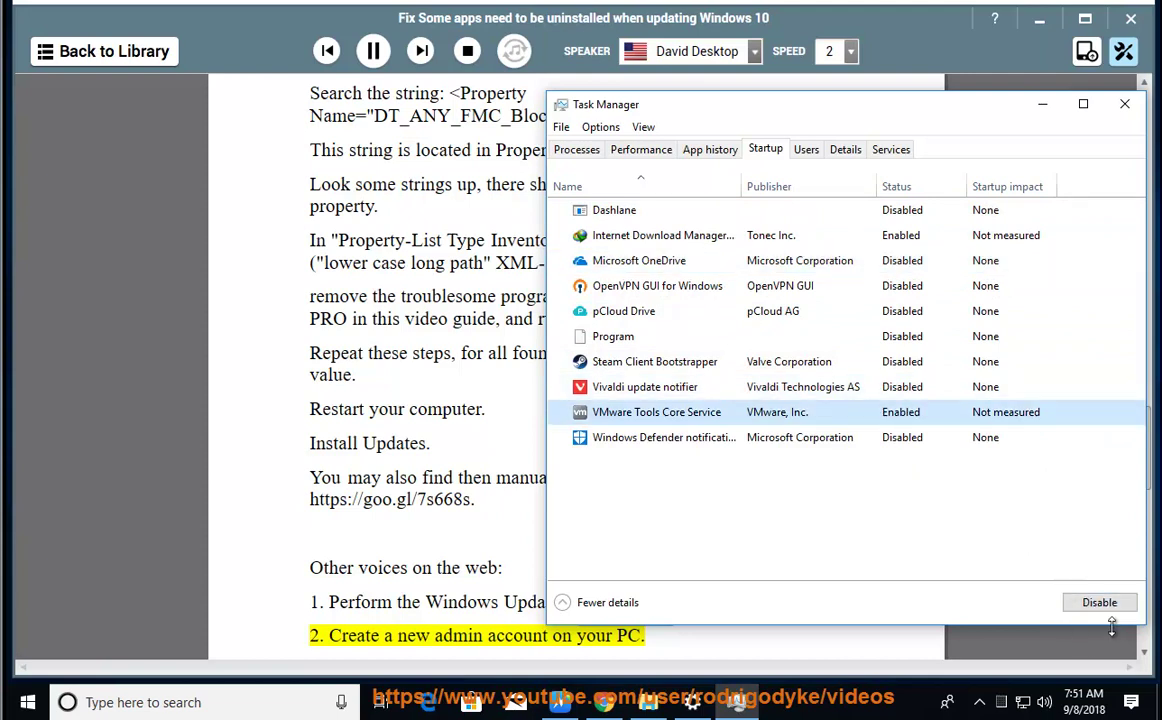
{"action": "left_click", "coordinate": [1124, 103]}
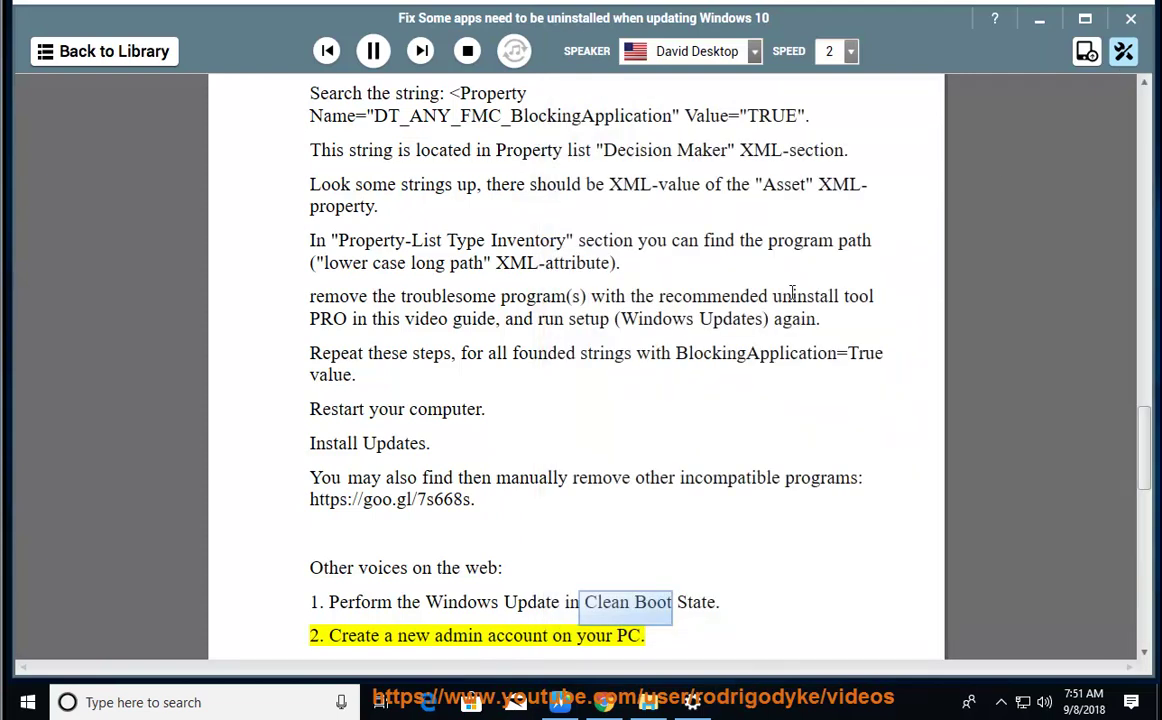
Open System Configuration through the Run dialog and choose Selective startup
{"action": "key", "text": "super+r"}
{"action": "left_click", "coordinate": [346, 585]}
{"action": "left_click", "coordinate": [140, 623]}
{"action": "left_click", "coordinate": [156, 646]}
{"action": "left_click", "coordinate": [422, 340]}
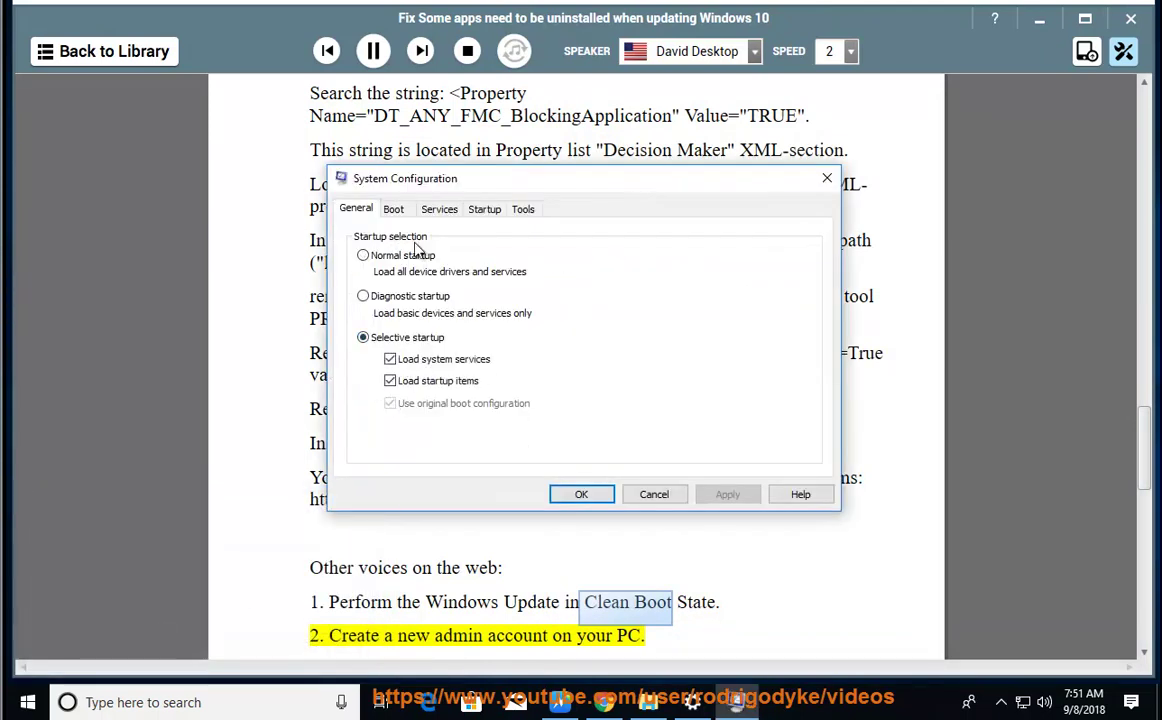
Hide all Microsoft services and disable all remaining services in System Configuration, and cancel the dialog
{"action": "left_click", "coordinate": [438, 209]}
{"action": "left_click", "coordinate": [383, 465]}
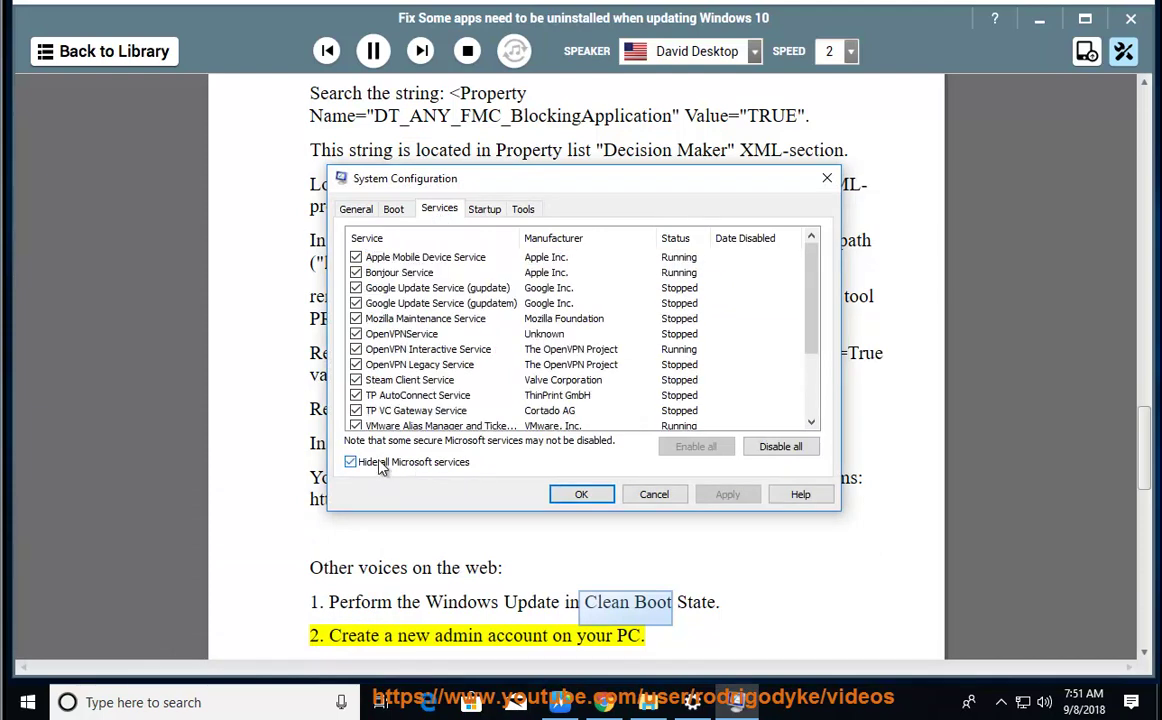
{"action": "left_click", "coordinate": [785, 447]}
{"action": "scroll", "coordinate": [817, 300], "scroll_direction": "down", "scroll_amount": 1}
{"action": "scroll", "coordinate": [817, 300], "scroll_direction": "down", "scroll_amount": 3}
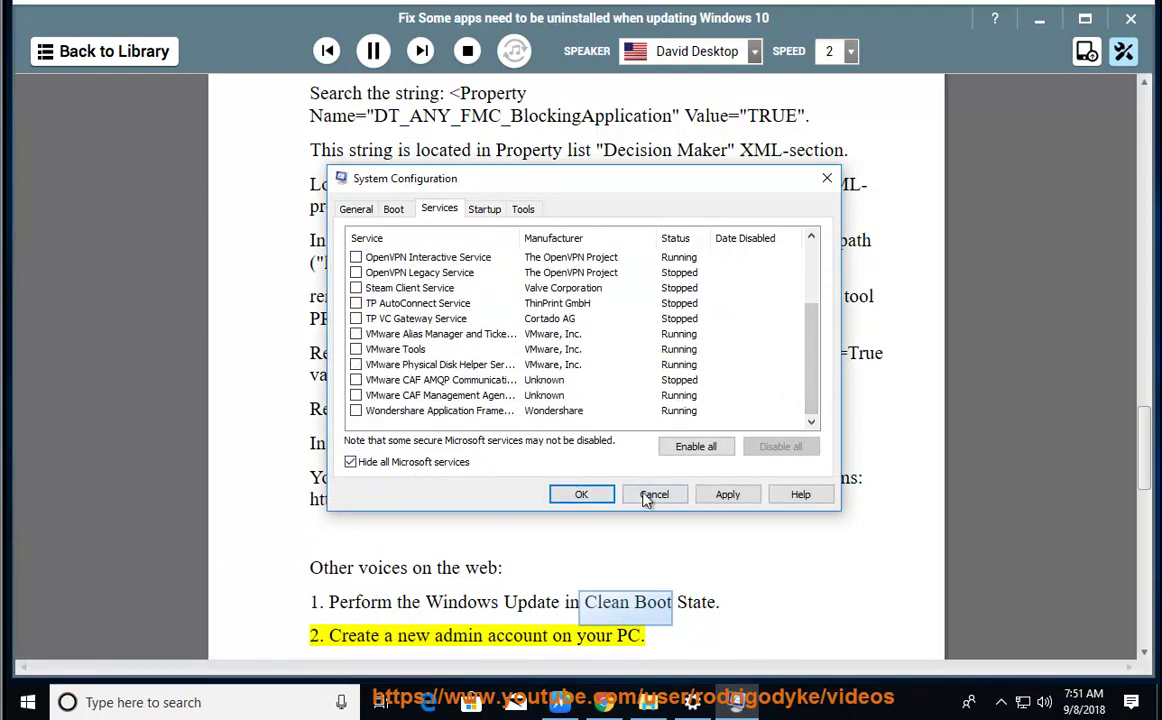
{"action": "left_click", "coordinate": [645, 495]}
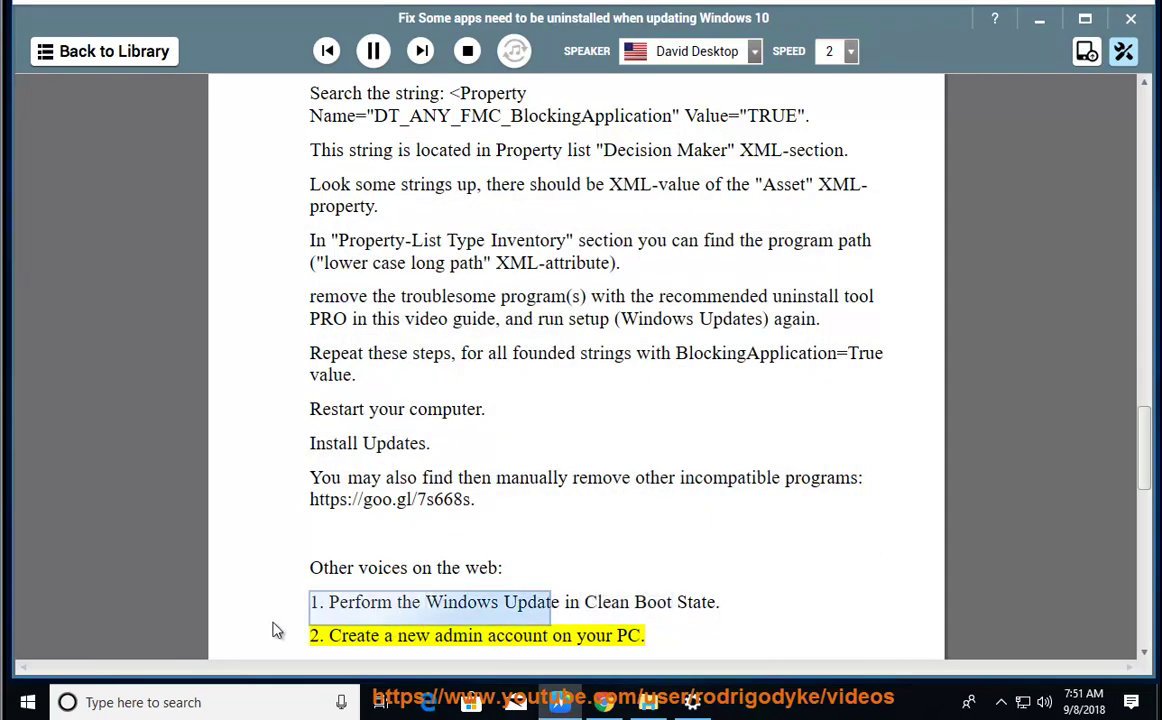
Check the Windows Update page under Update & Security in Settings and close Settings
{"action": "key", "text": "super"}
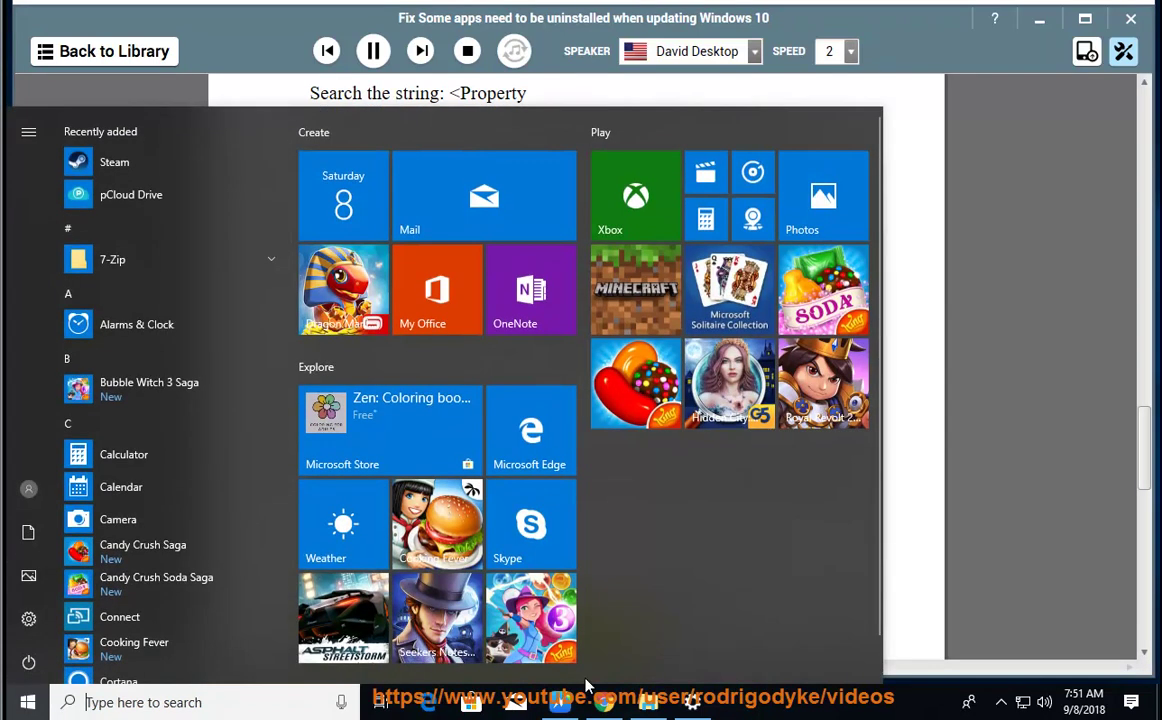
{"action": "left_click", "coordinate": [28, 618]}
{"action": "left_click", "coordinate": [392, 138]}
{"action": "scroll", "coordinate": [610, 488], "scroll_direction": "down", "scroll_amount": 3}
{"action": "left_click", "coordinate": [540, 576]}
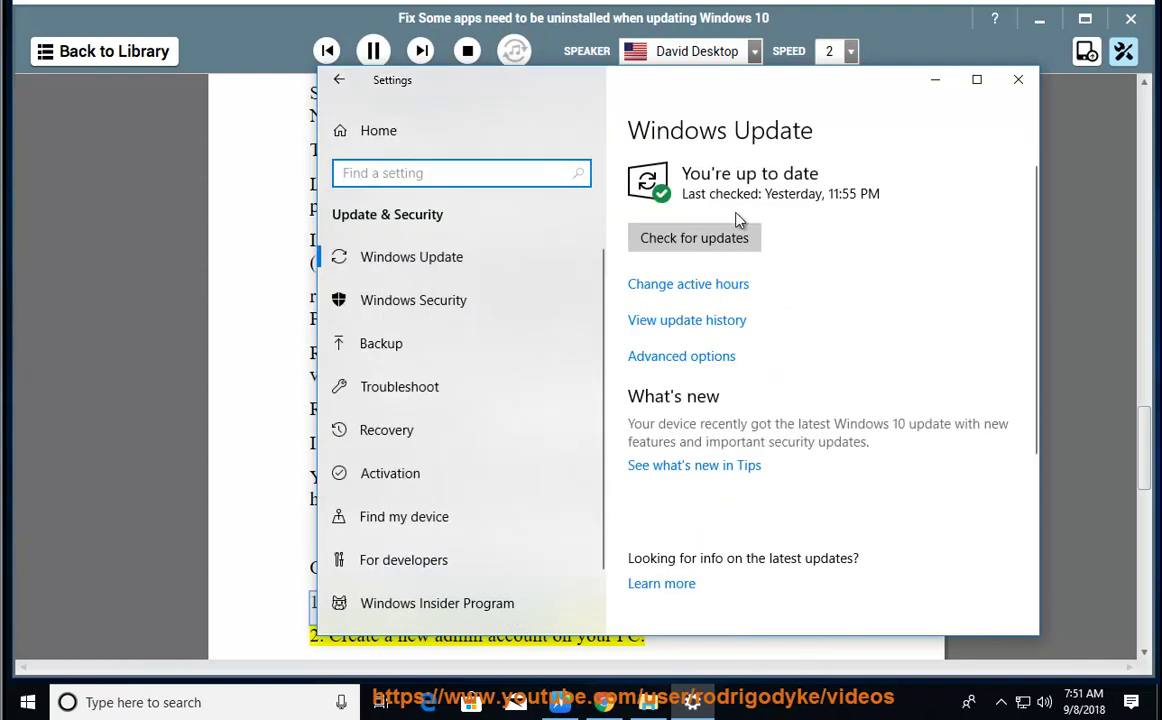
{"action": "left_click", "coordinate": [1018, 79]}
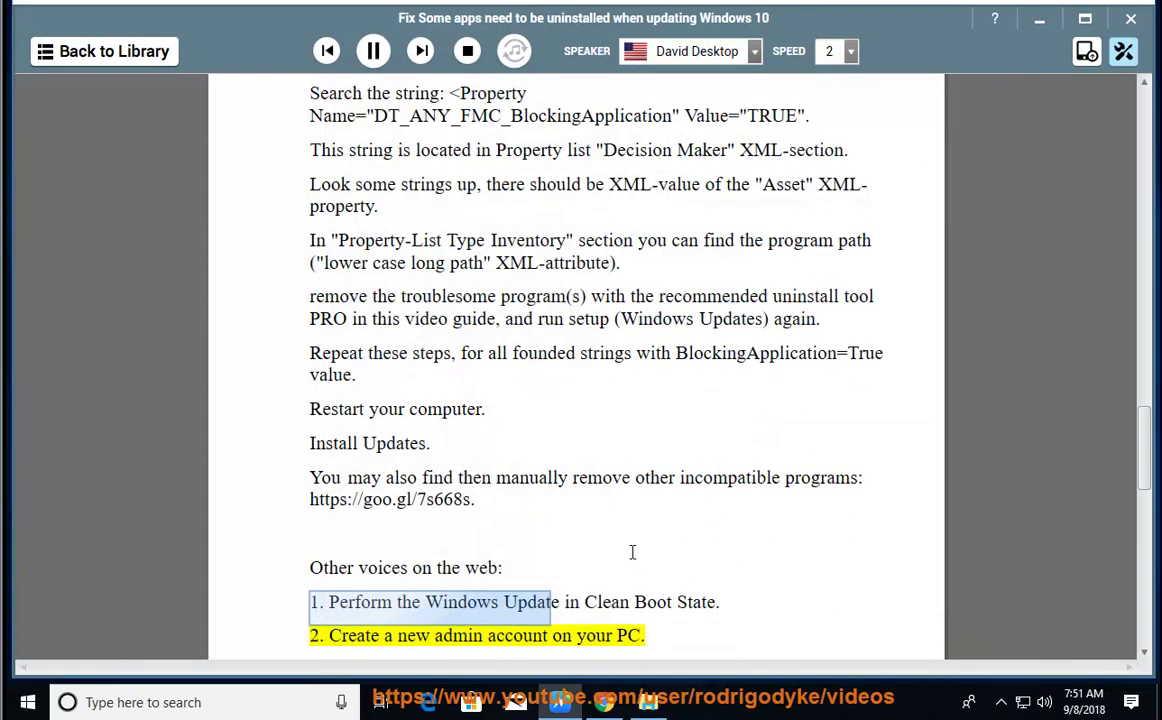
Resume reading the guide aloud, pause after the Windows 10 ISO link, and mark the tip about creating a new admin account
{"action": "left_click", "coordinate": [375, 52]}
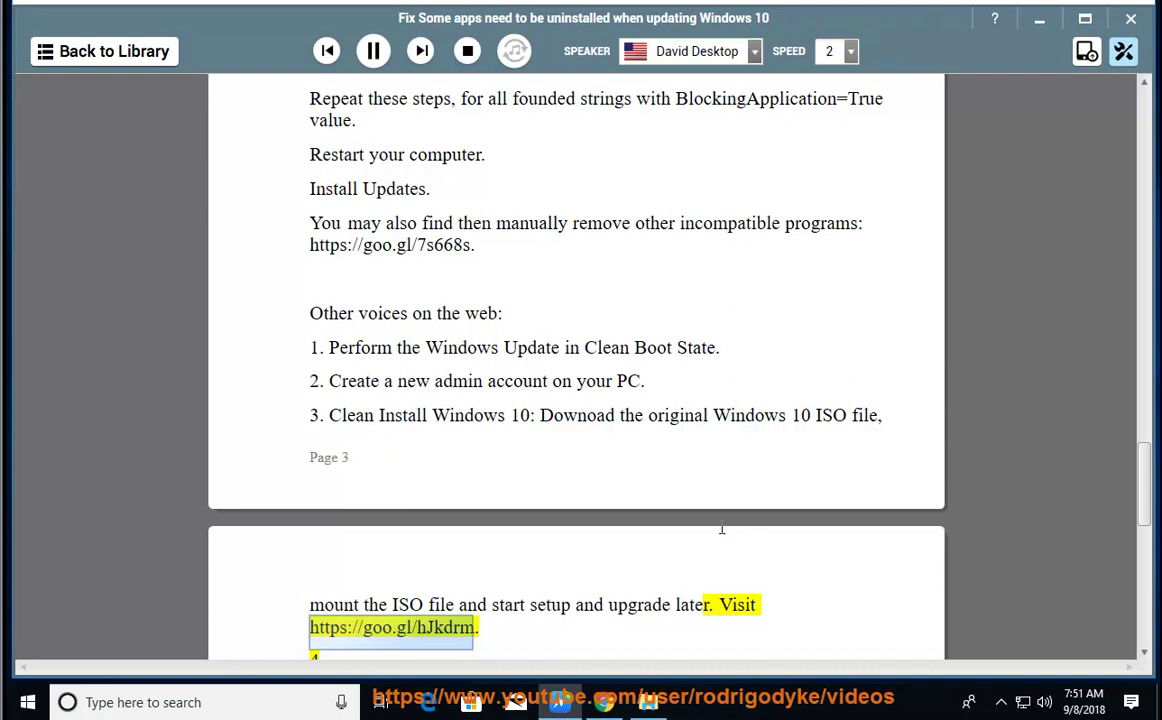
{"action": "left_click", "coordinate": [373, 51]}
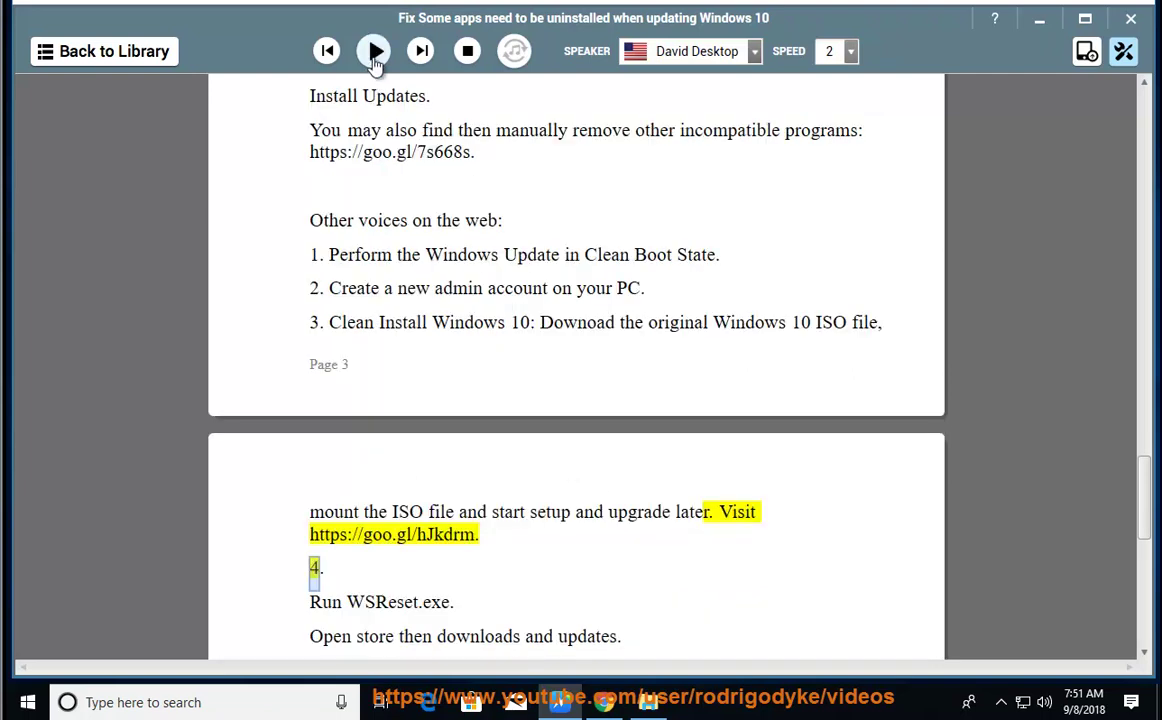
{"action": "left_click", "coordinate": [327, 289]}
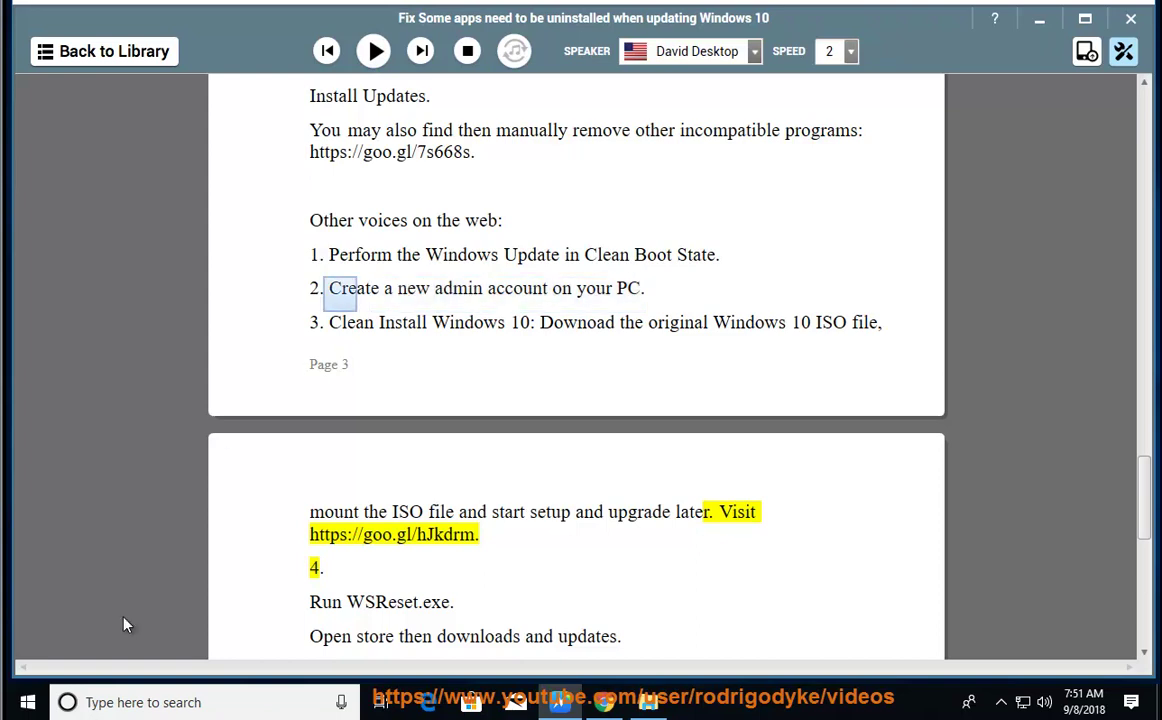
{"action": "left_click", "coordinate": [514, 287]}
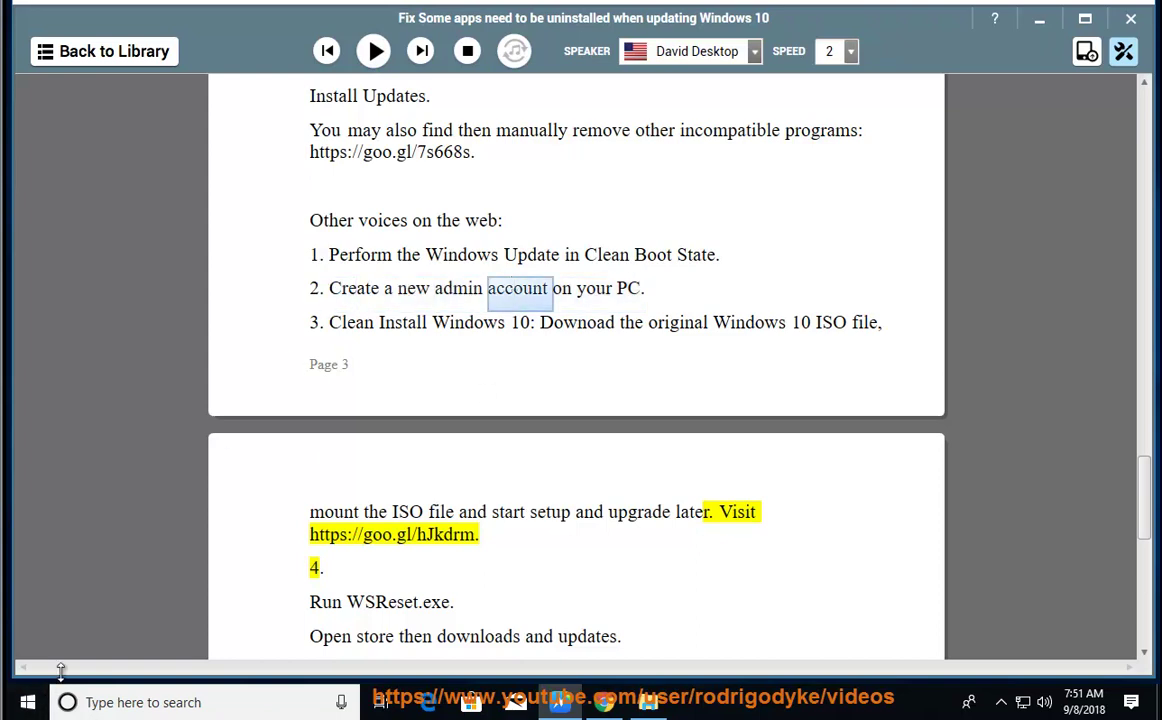
Look through Windows Settings, including the Update & Security and System categories, for where accounts are managed
{"action": "left_click", "coordinate": [27, 702]}
{"action": "left_click", "coordinate": [29, 622]}
{"action": "scroll", "coordinate": [680, 440], "scroll_direction": "down", "scroll_amount": 3}
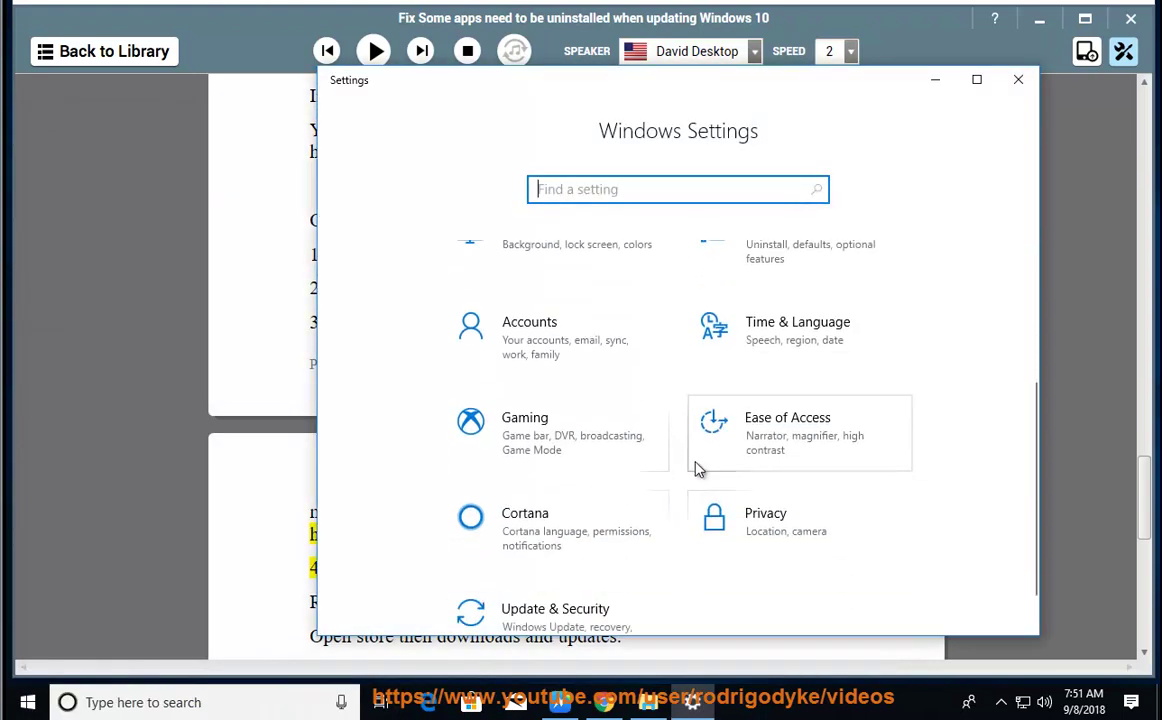
{"action": "scroll", "coordinate": [573, 599], "scroll_direction": "down", "scroll_amount": 1}
{"action": "scroll", "coordinate": [490, 597], "scroll_direction": "up", "scroll_amount": 5}
{"action": "scroll", "coordinate": [562, 601], "scroll_direction": "down", "scroll_amount": 5}
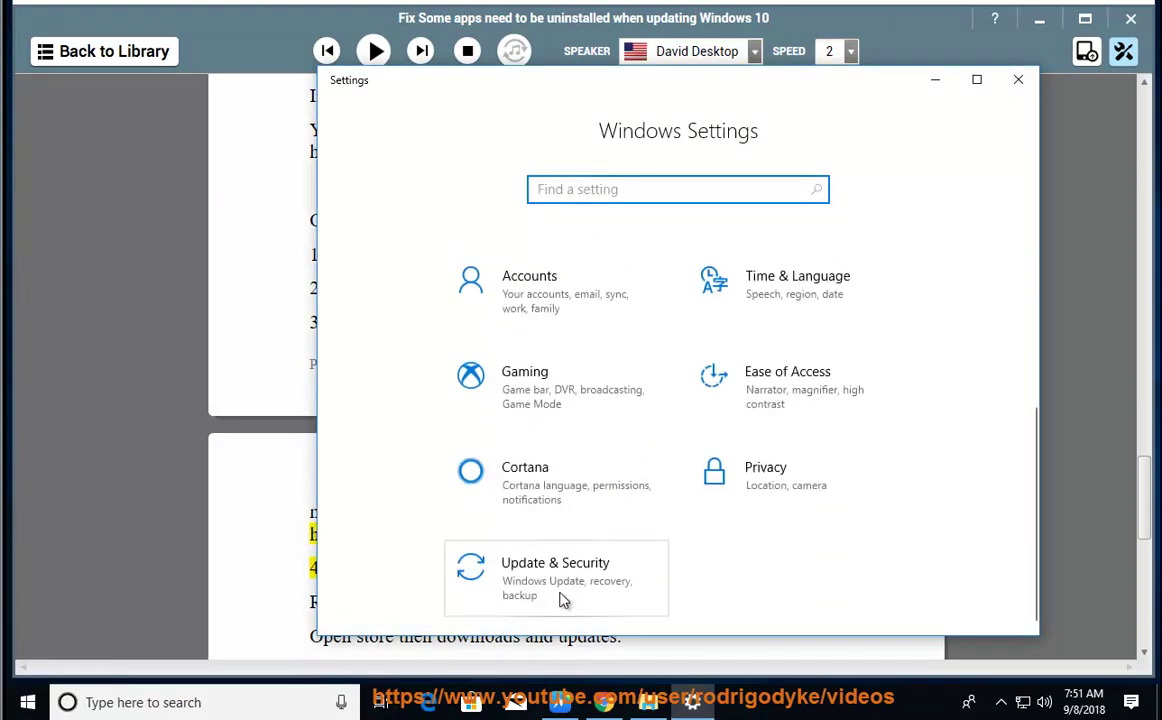
{"action": "left_click", "coordinate": [563, 602]}
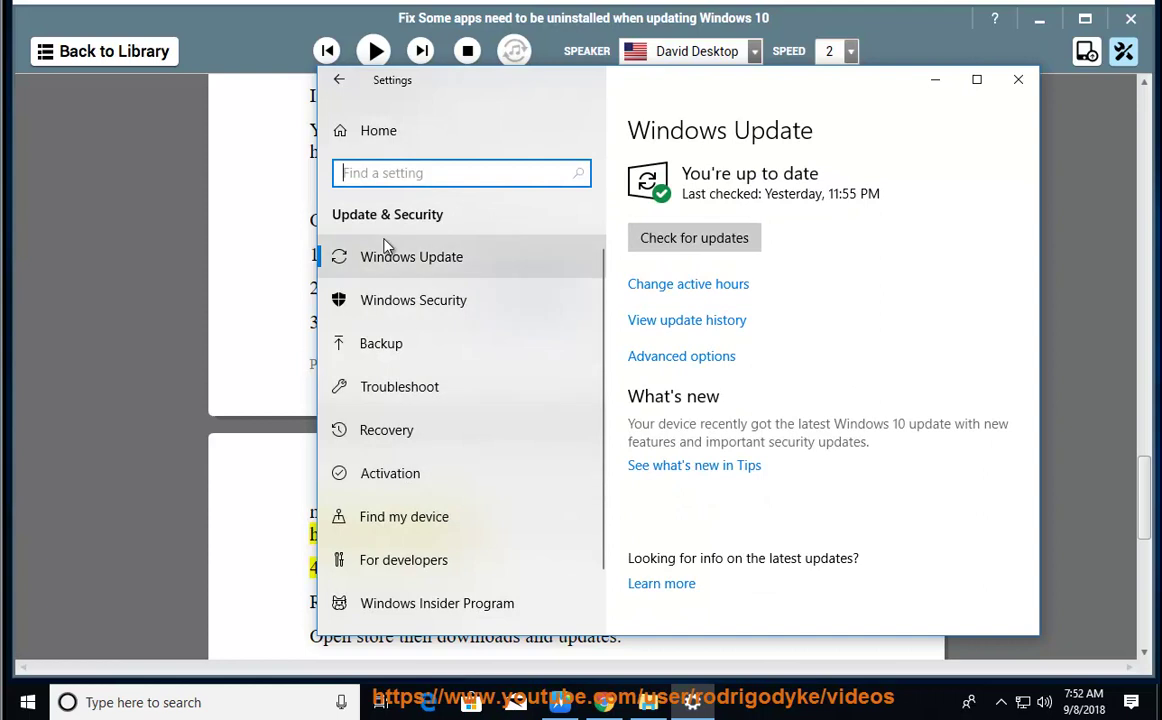
{"action": "left_click", "coordinate": [338, 79]}
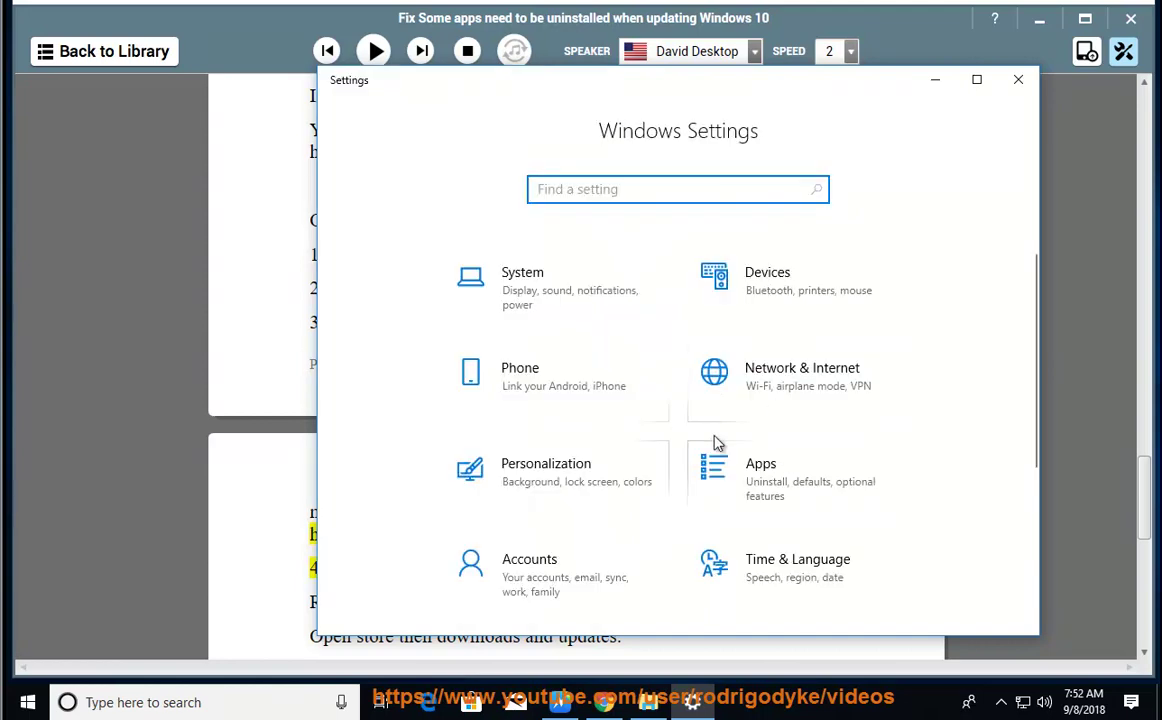
{"action": "left_click", "coordinate": [470, 310]}
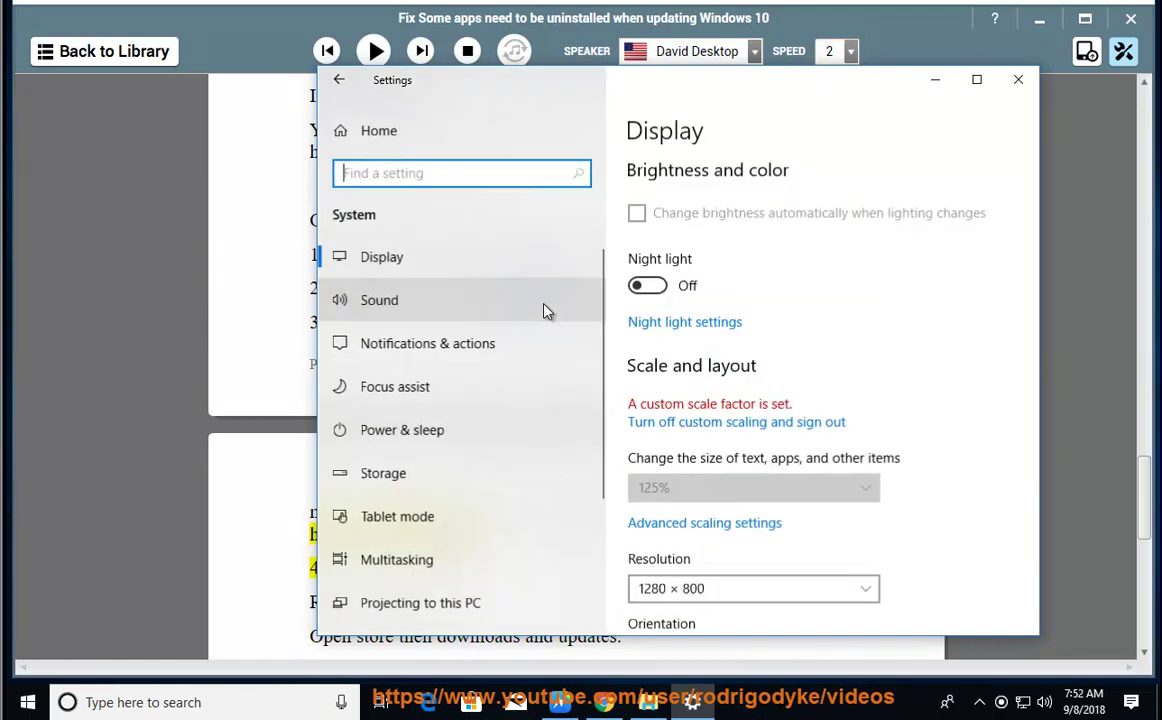
{"action": "left_click", "coordinate": [373, 132]}
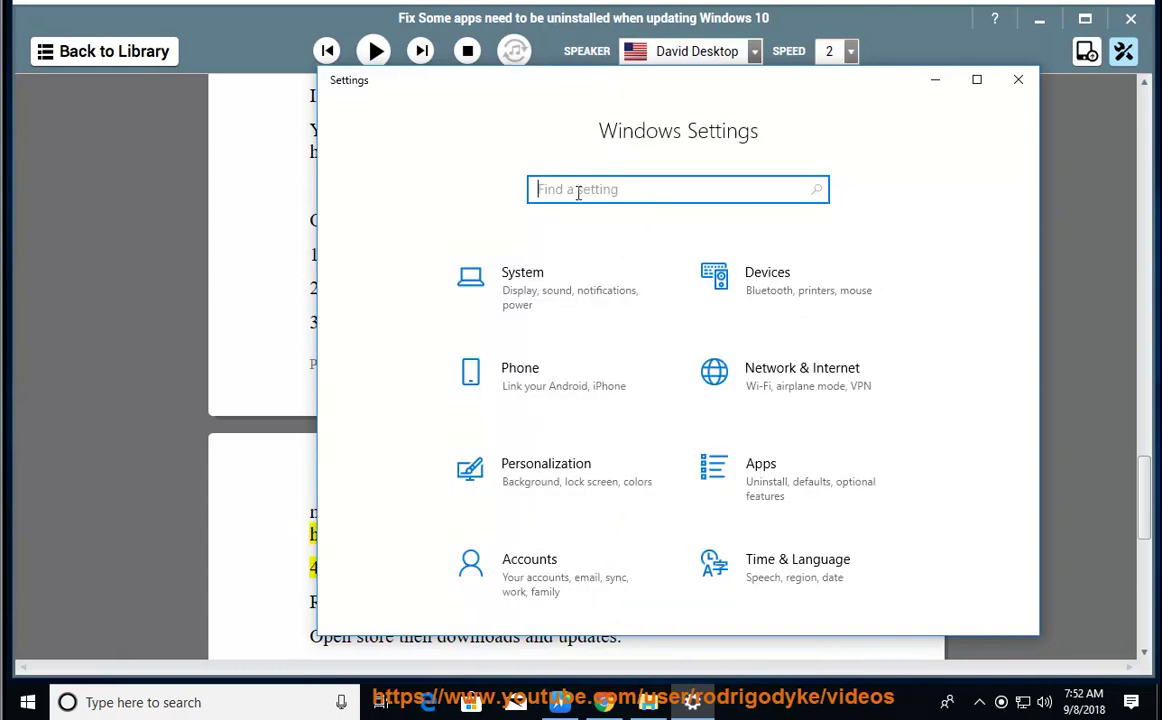
Open the Accounts settings, look over Your info, and switch to Family & other people
{"action": "left_click", "coordinate": [560, 590]}
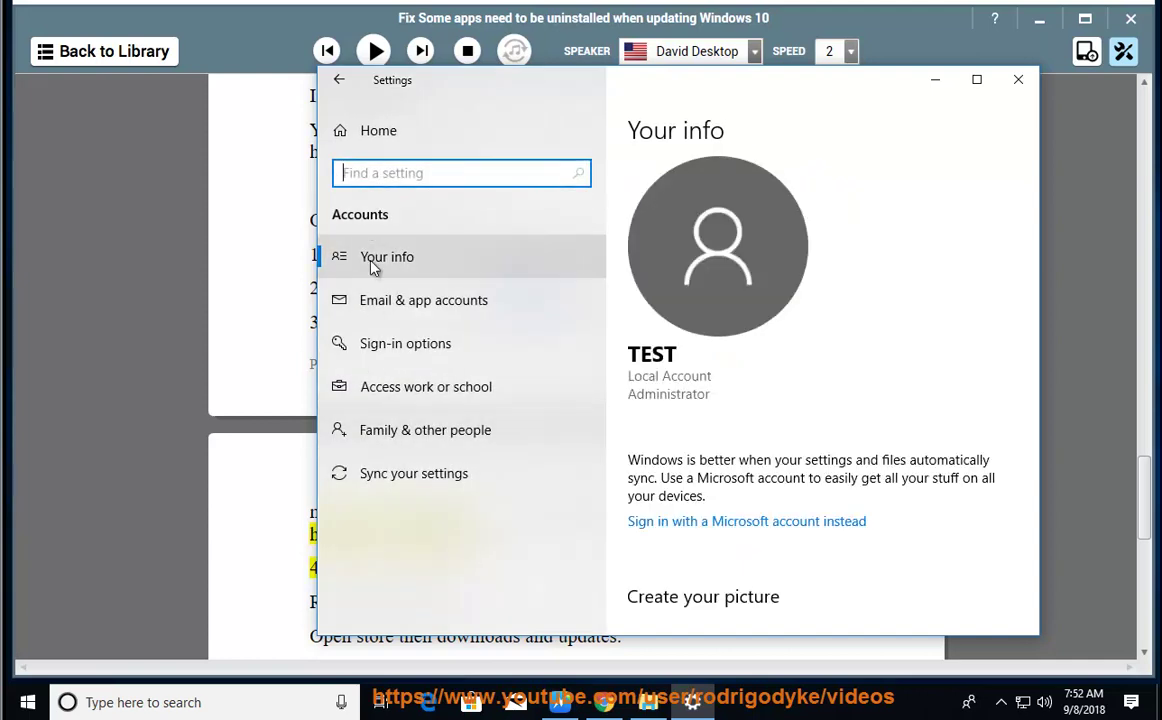
{"action": "scroll", "coordinate": [817, 569], "scroll_direction": "down", "scroll_amount": 3}
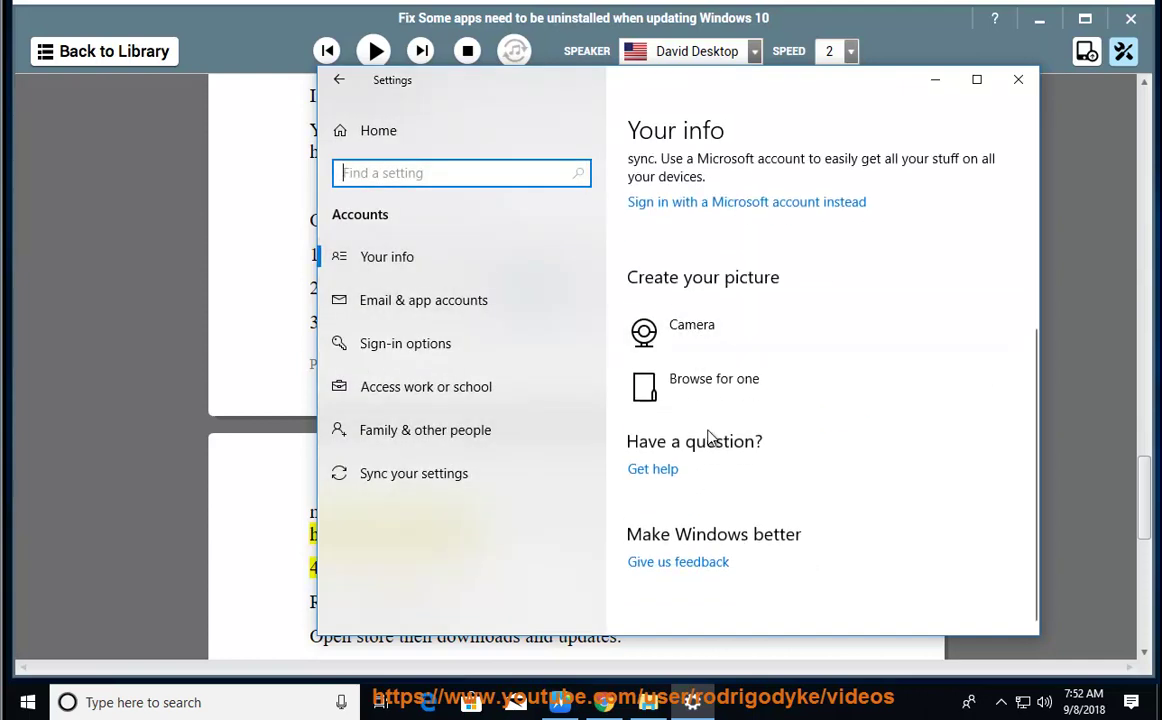
{"action": "scroll", "coordinate": [708, 435], "scroll_direction": "up", "scroll_amount": 2}
{"action": "left_click", "coordinate": [432, 438]}
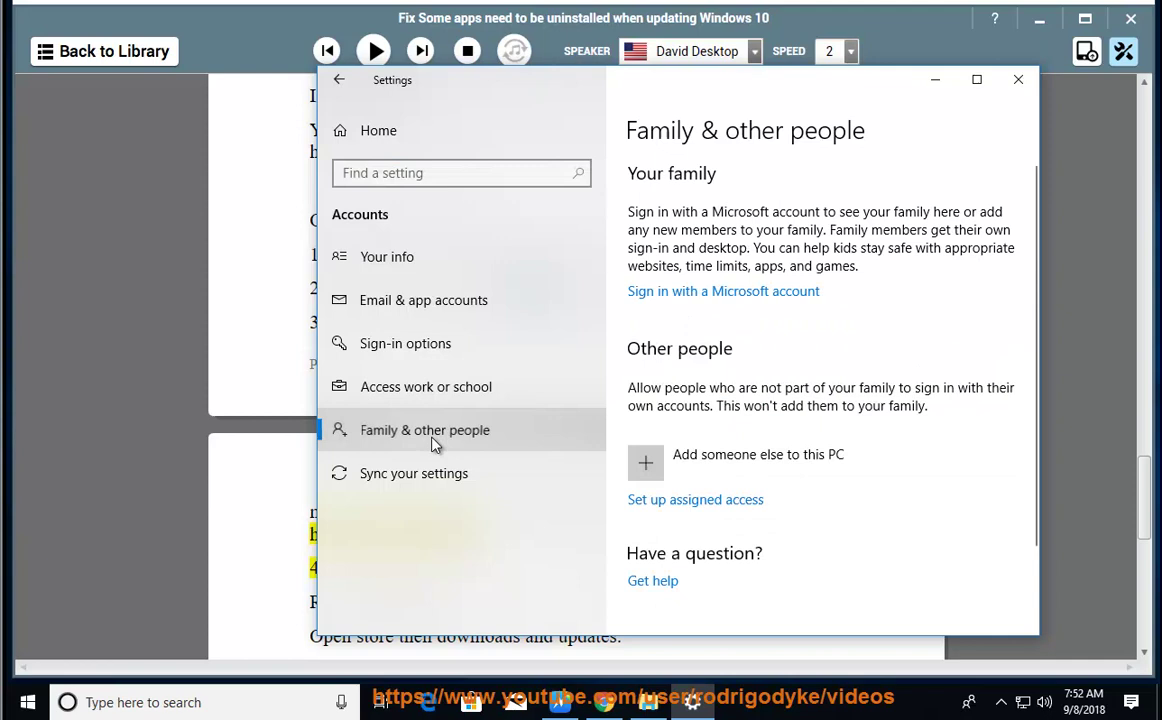
Start adding someone else to this PC as a user without sign-in information or a Microsoft account
{"action": "left_click", "coordinate": [843, 467]}
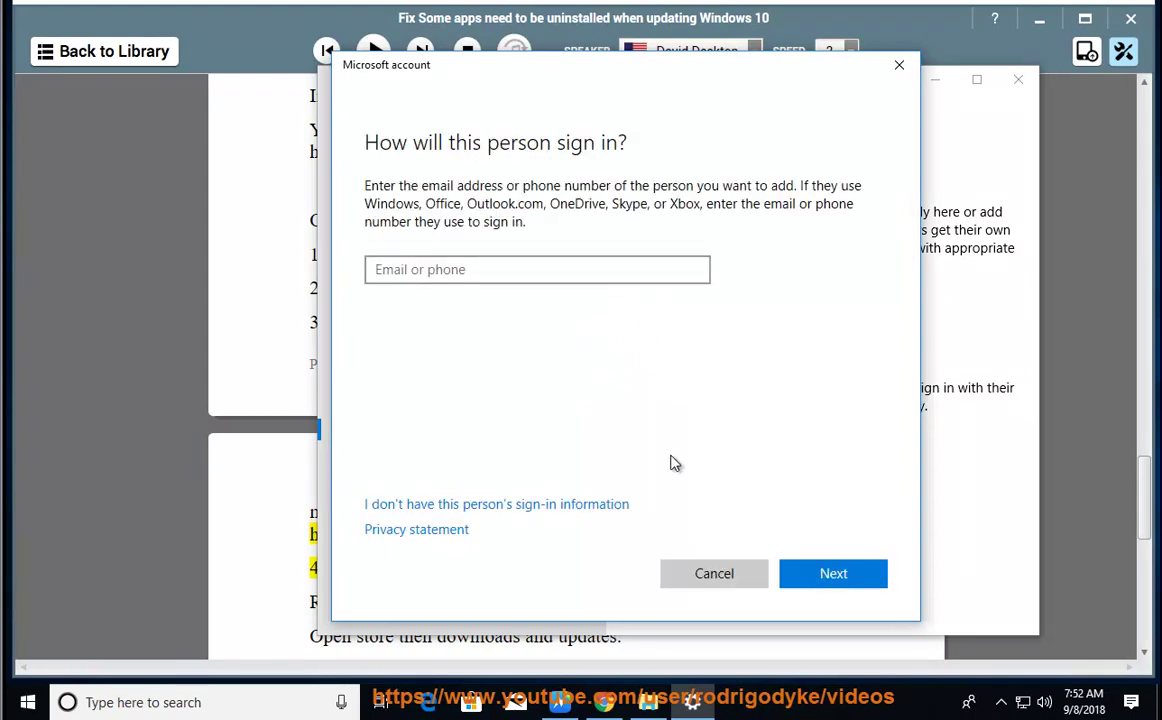
{"action": "left_click", "coordinate": [557, 506]}
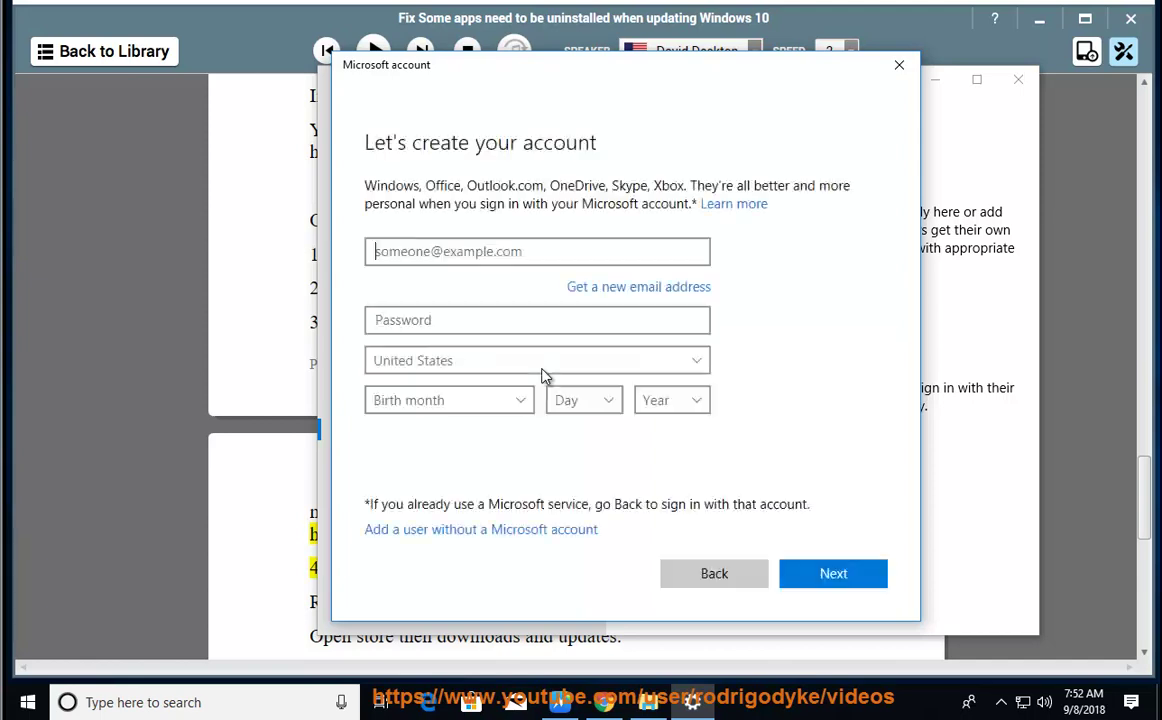
{"action": "left_click", "coordinate": [490, 529]}
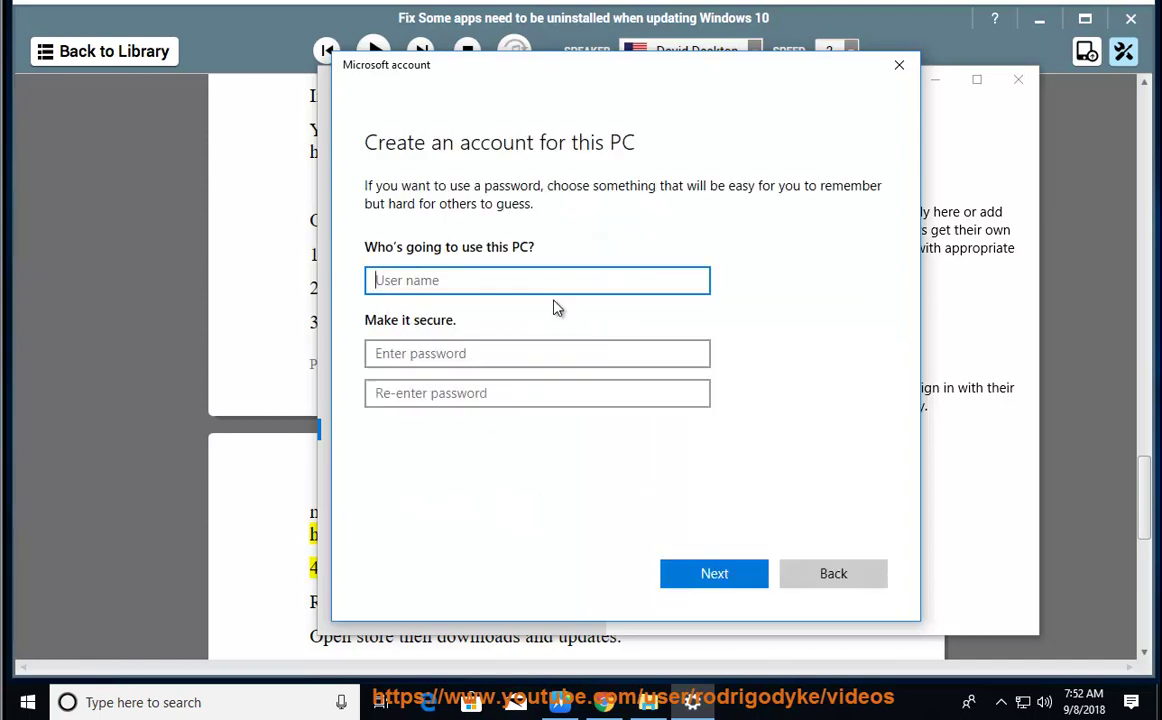
Enter YRNAMEHERE as the user name for the new account
{"action": "left_click", "coordinate": [497, 356]}
{"action": "left_click", "coordinate": [462, 281]}
{"action": "type", "text": "Y"}
{"action": "key", "text": "BackSpace"}
{"action": "type", "text": "YRNAMEHER"}
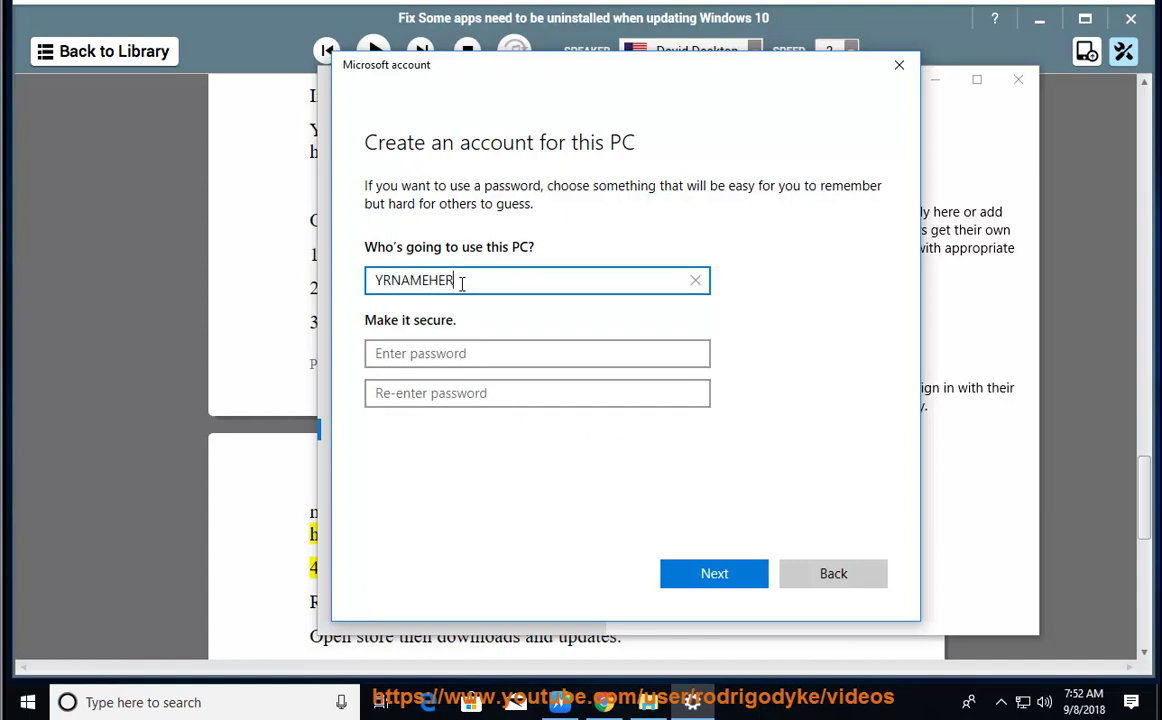
Enter and re-enter the new account's password and look over the security question fields
{"action": "left_click", "coordinate": [428, 360]}
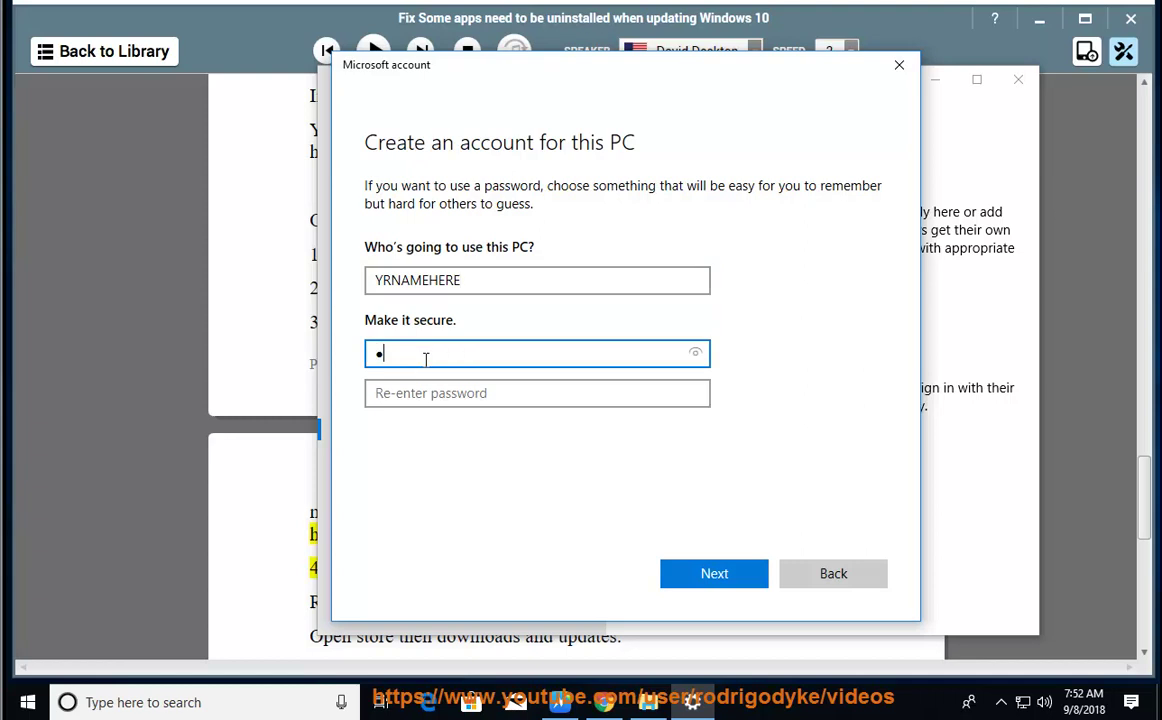
{"action": "type", "text": "a"}
{"action": "left_click", "coordinate": [441, 395]}
{"action": "type", "text": "a"}
{"action": "scroll", "coordinate": [443, 405], "scroll_direction": "down", "scroll_amount": 1}
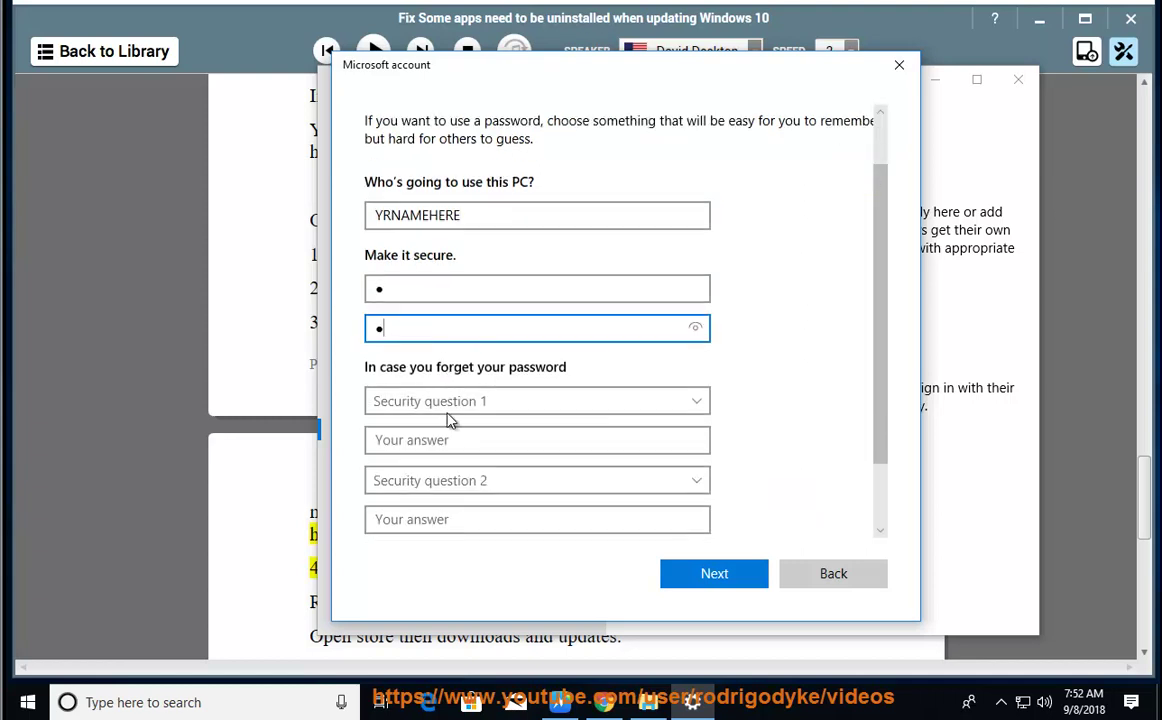
{"action": "scroll", "coordinate": [445, 513], "scroll_direction": "down", "scroll_amount": 2}
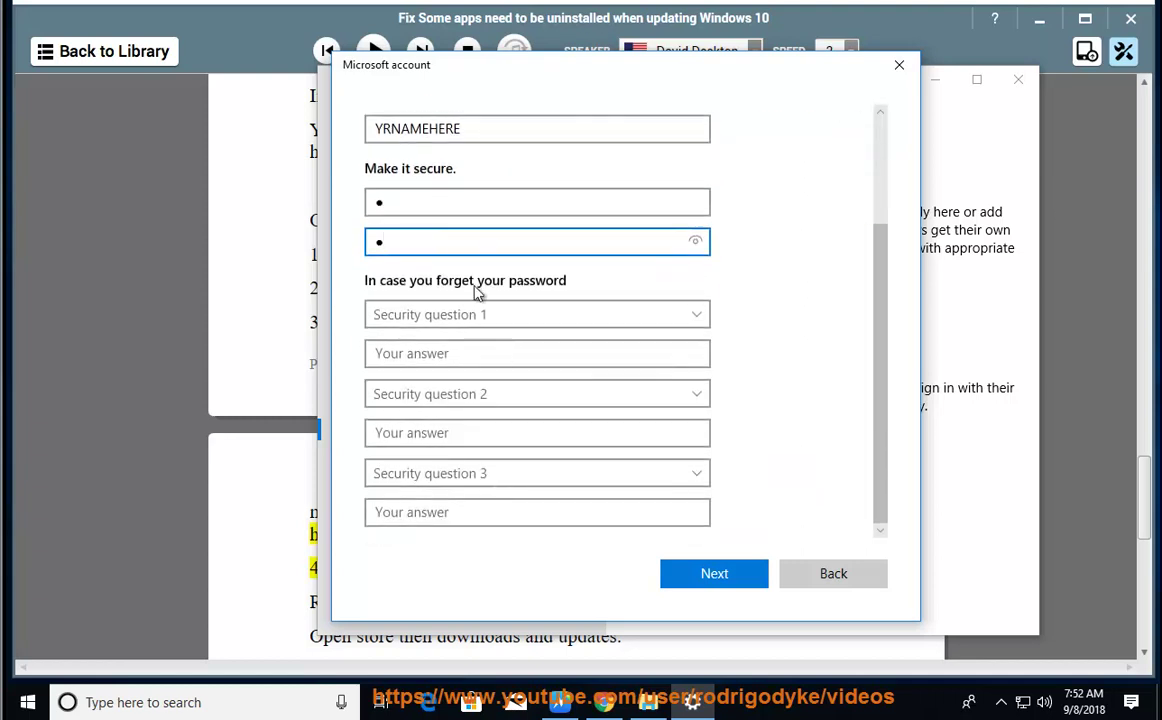
Abandon the new account by closing the creation dialog, and minimize Settings to return to the guide
{"action": "left_click", "coordinate": [742, 575]}
{"action": "left_click", "coordinate": [833, 574]}
{"action": "left_click", "coordinate": [899, 65]}
{"action": "left_click", "coordinate": [931, 79]}
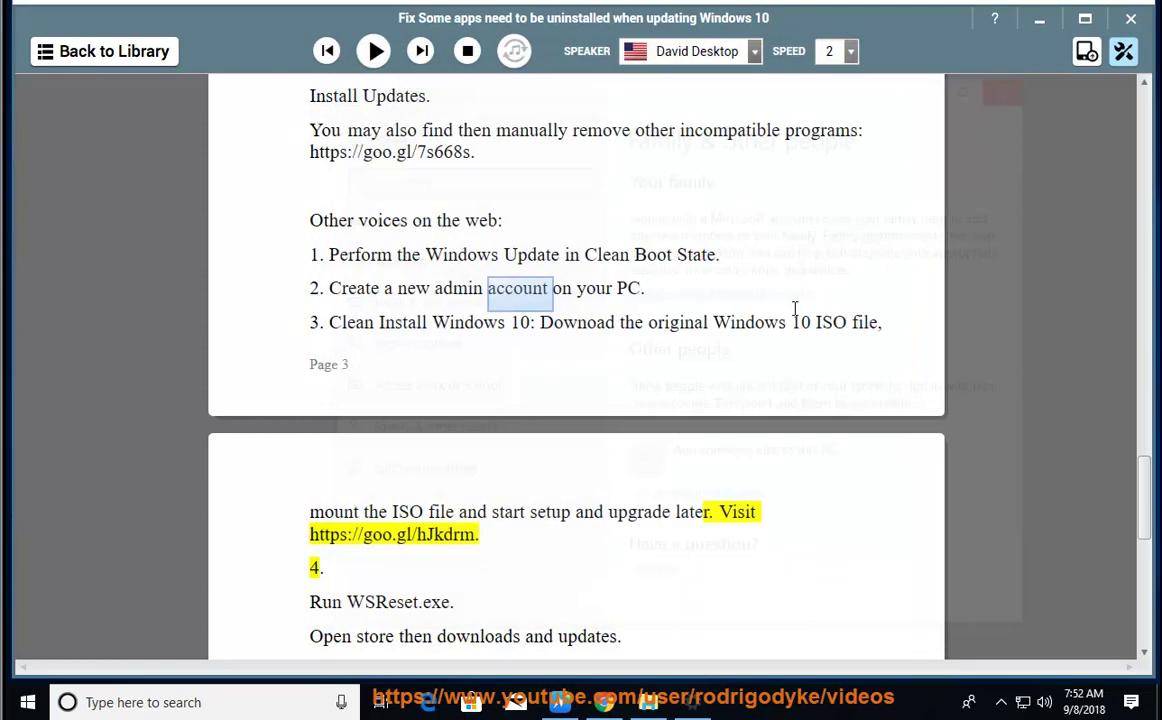
Resume reading the guide aloud through tip 5 and select the WSReset.exe command in tip 4
{"action": "left_click", "coordinate": [373, 51]}
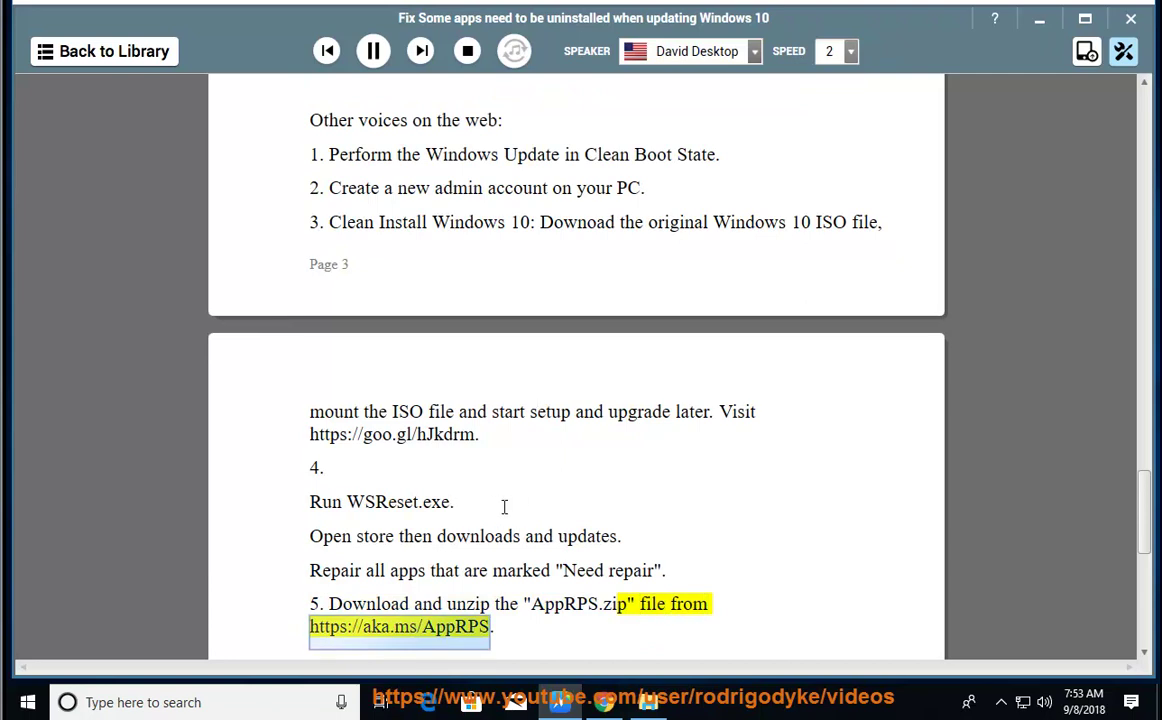
{"action": "left_click_drag", "start_coordinate": [450, 504], "coordinate": [352, 503]}
{"action": "left_click", "coordinate": [356, 503]}
{"action": "right_click", "coordinate": [358, 505]}
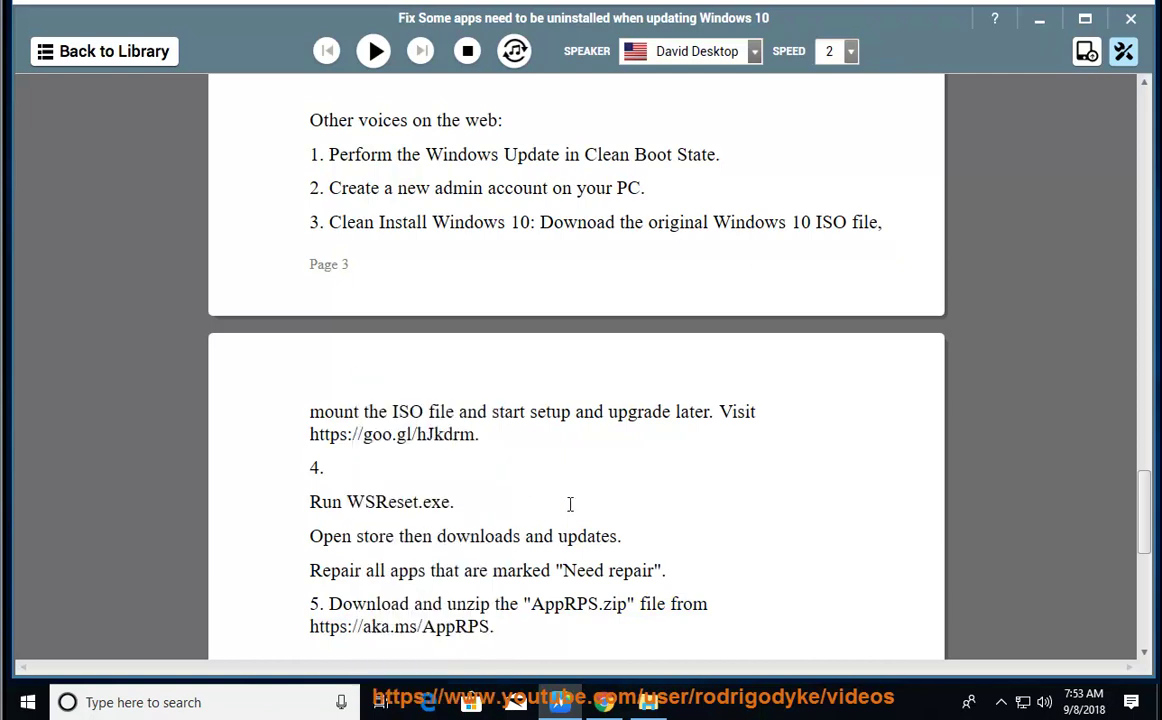